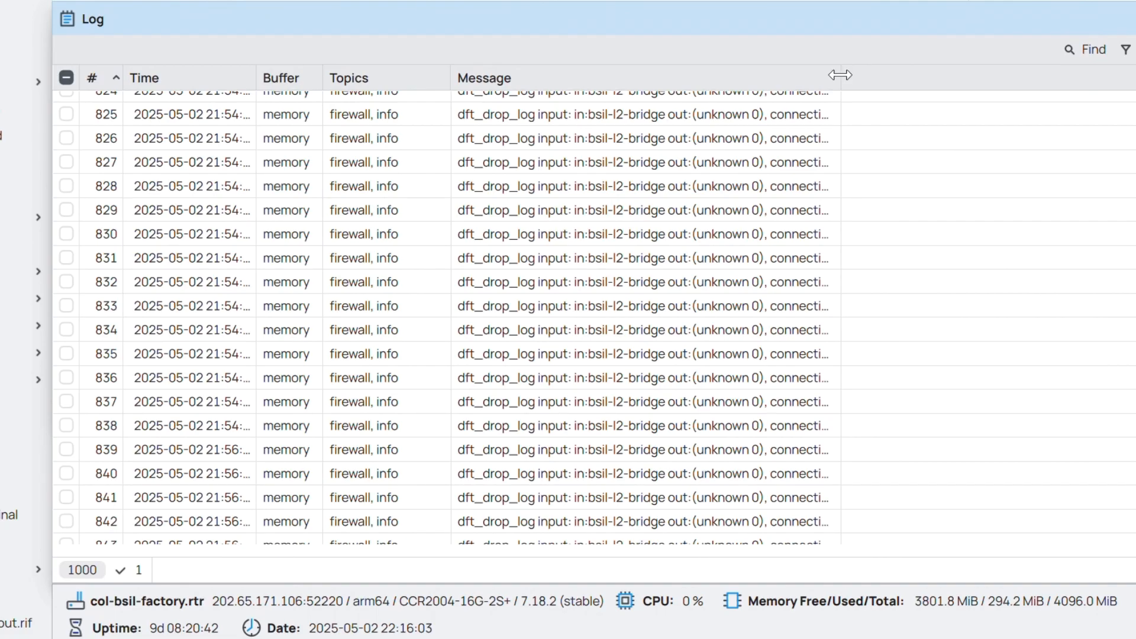
- Widen the log's Message column and examine the firewall drop entries across the router's log history
drag(840, 74, 1133, 83)
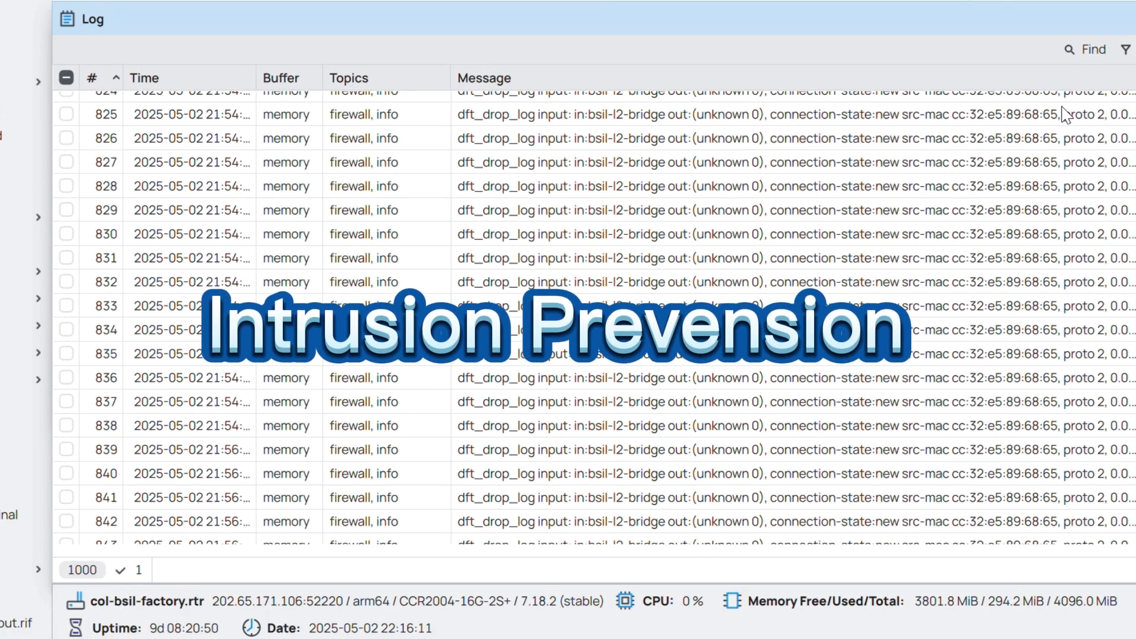
scroll(956, 449, down, 3)
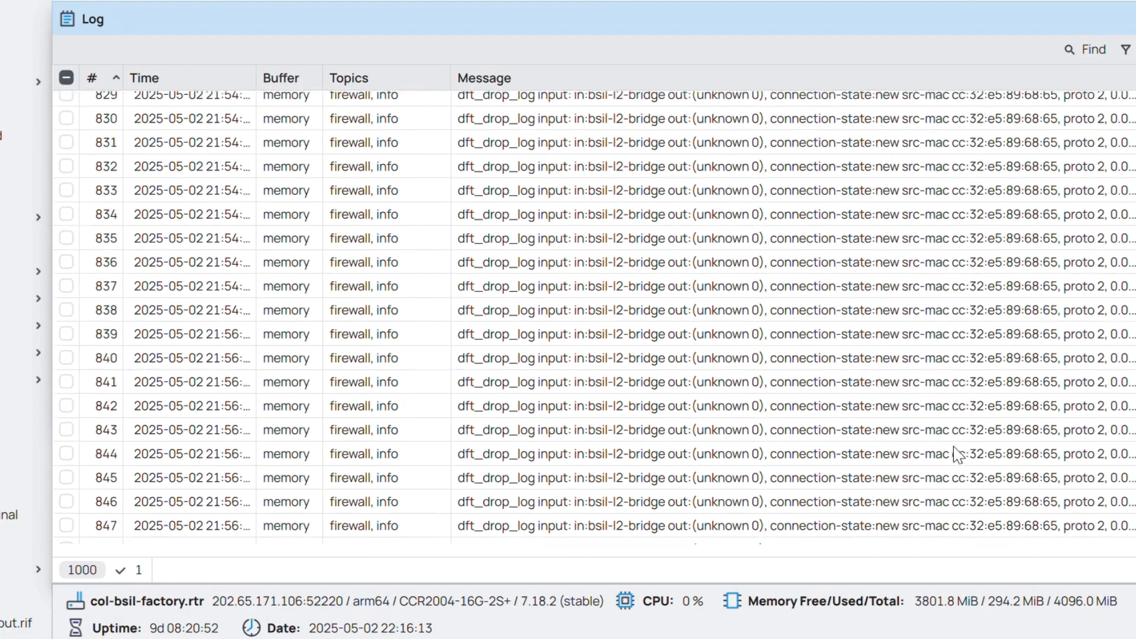
scroll(954, 449, down, 3)
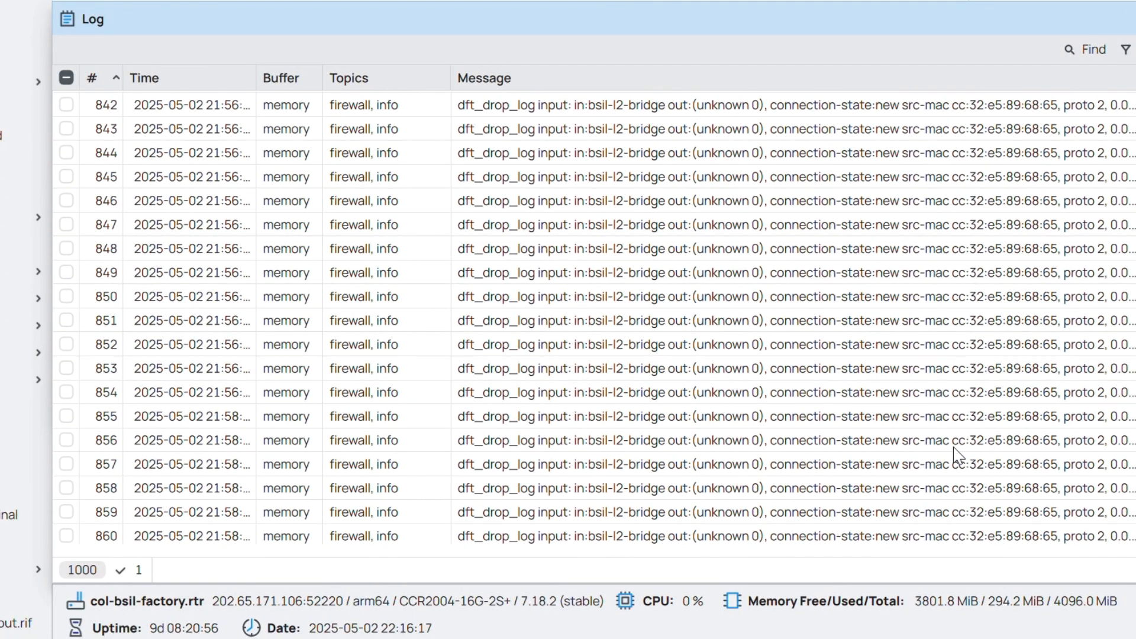
click(977, 512)
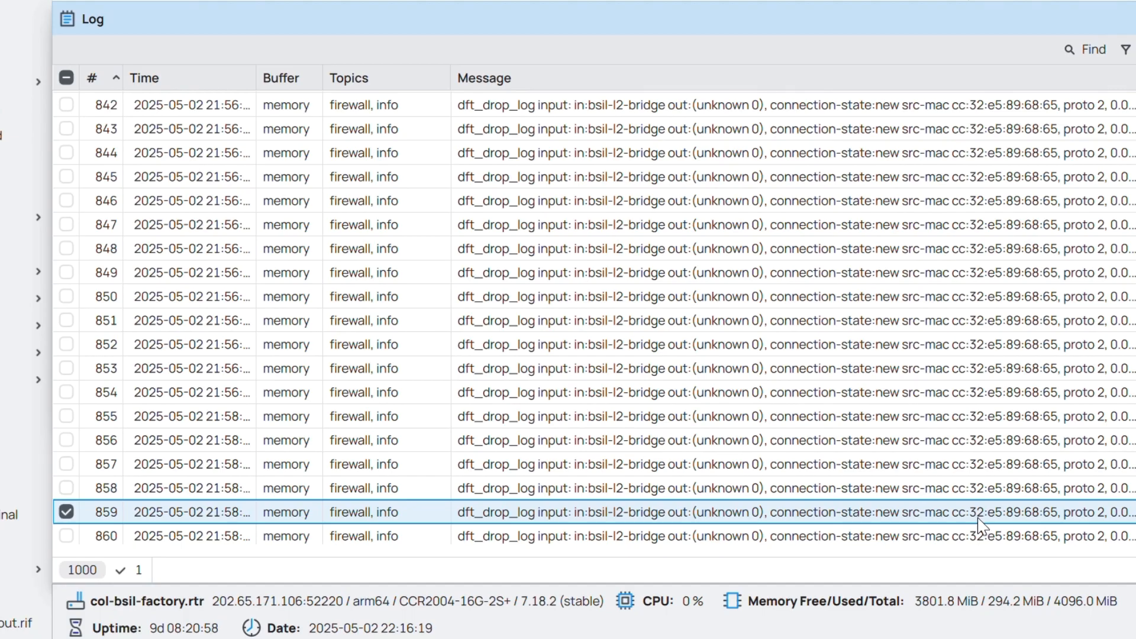
scroll(905, 464, up, 20)
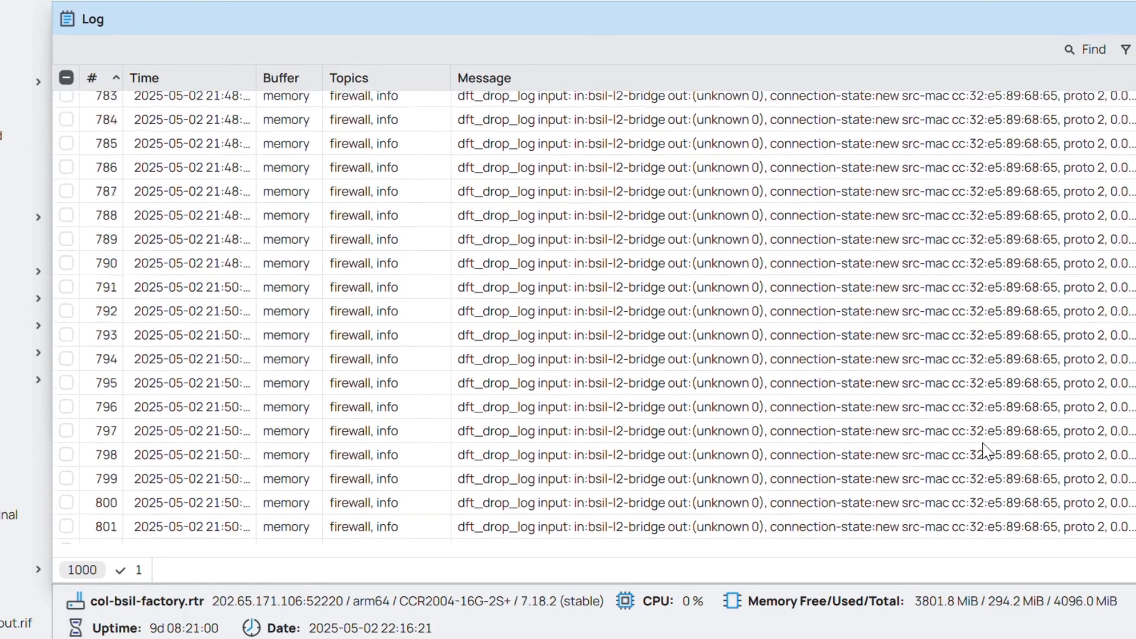
scroll(985, 451, up, 20)
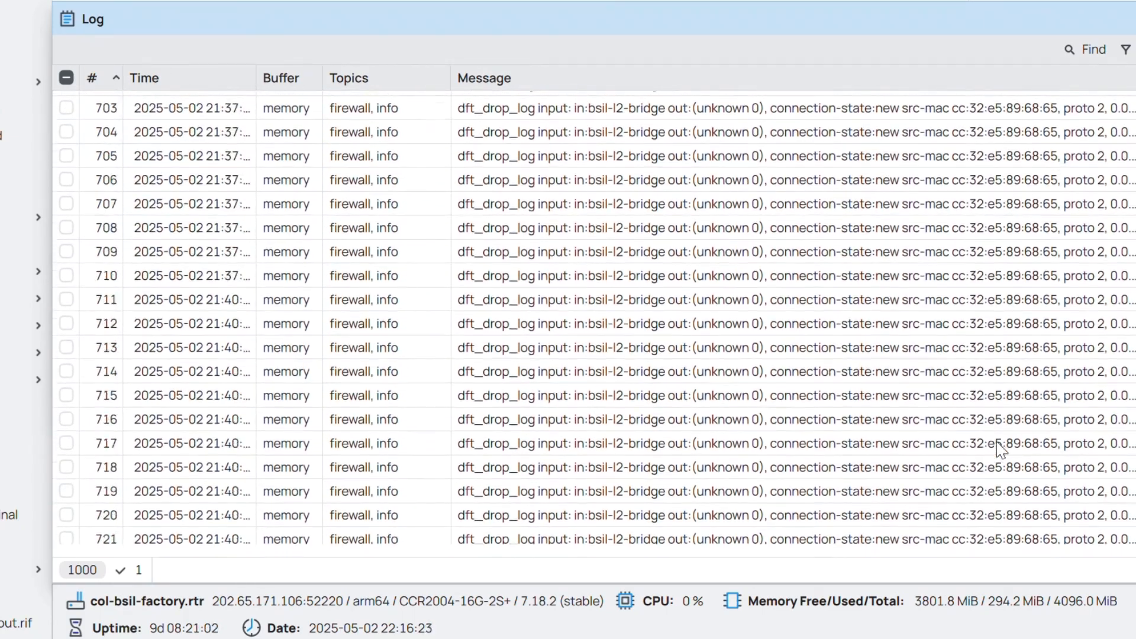
scroll(1000, 450, up, 20)
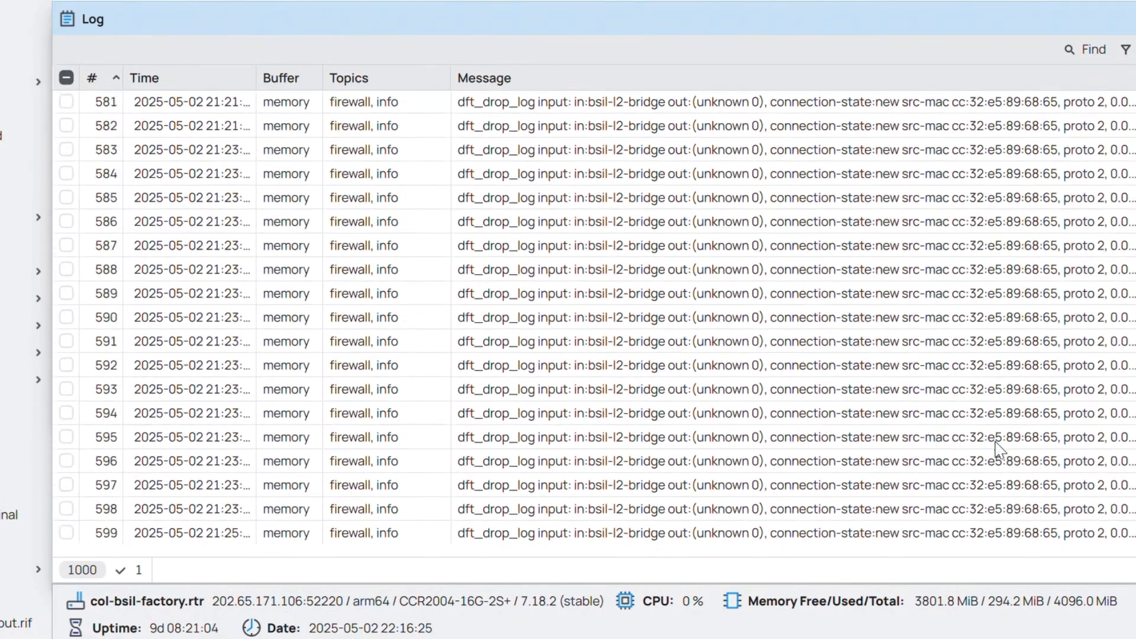
scroll(1000, 450, up, 11)
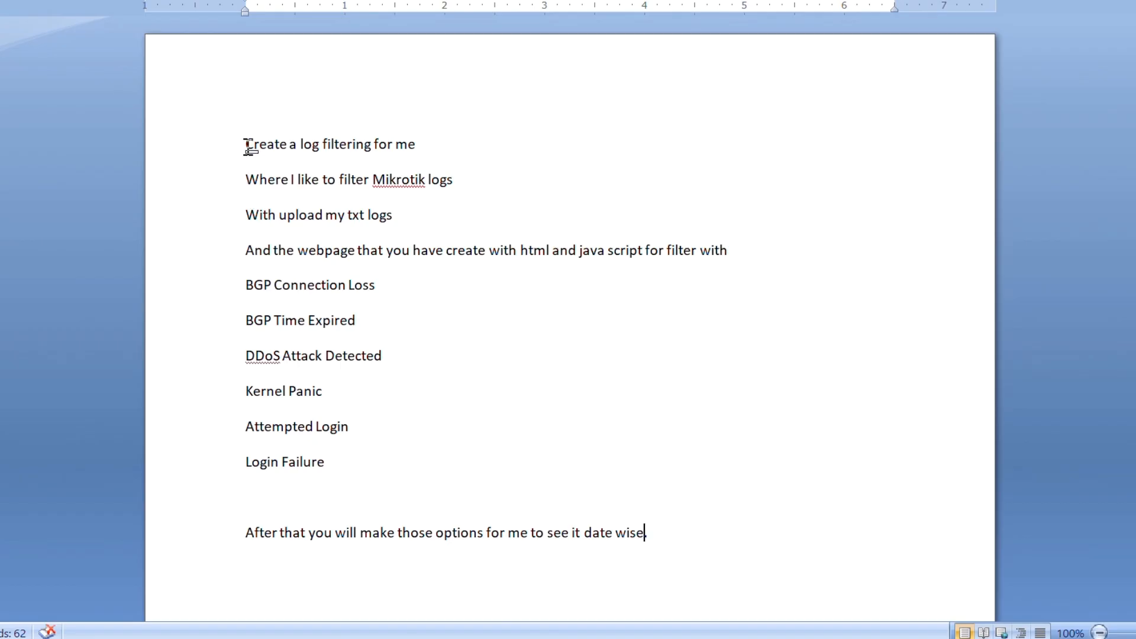
- Read the request's opening lines on filtering Mikrotik logs, uploading txt logs and creating an HTML and JavaScript webpage
click(228, 152)
click(349, 145)
drag(353, 145, 433, 142)
click(295, 180)
drag(249, 179, 460, 178)
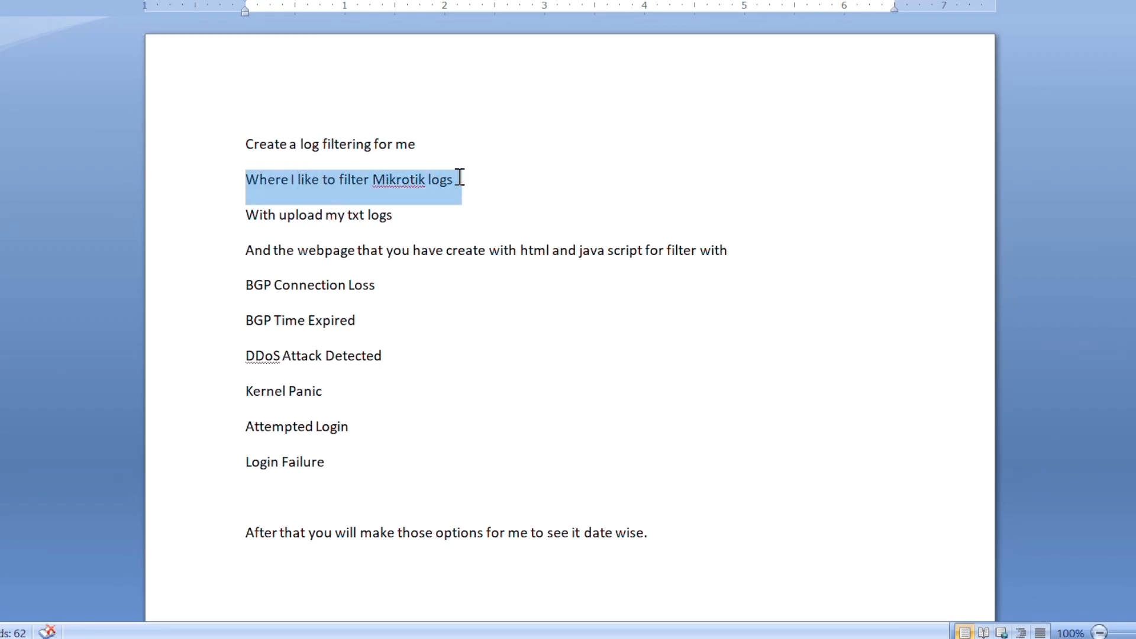
drag(246, 215, 408, 219)
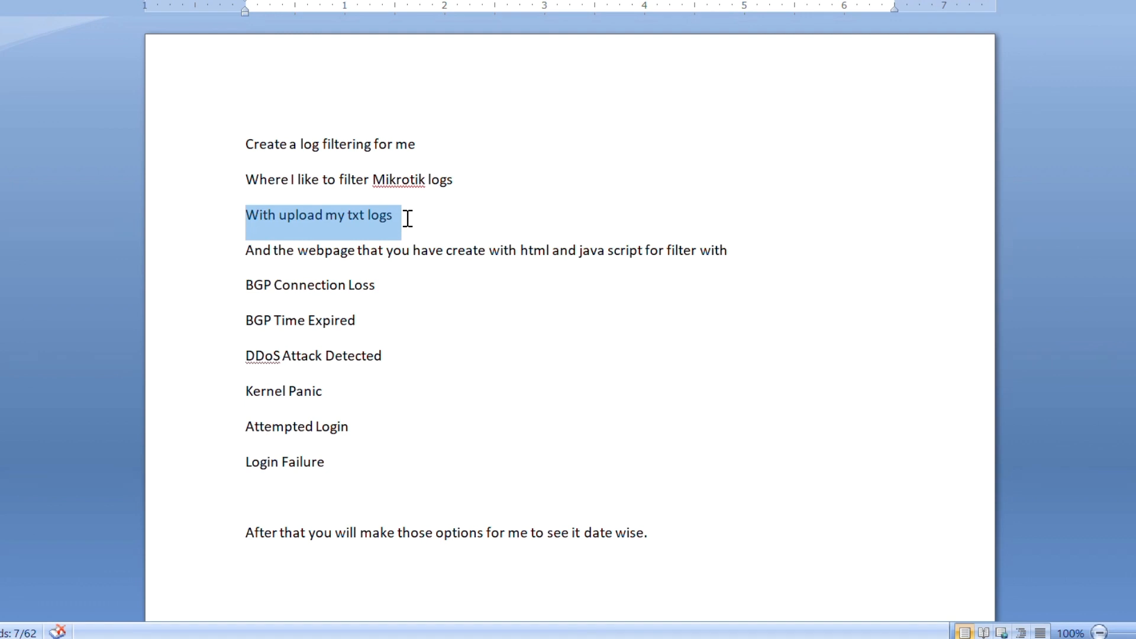
click(360, 216)
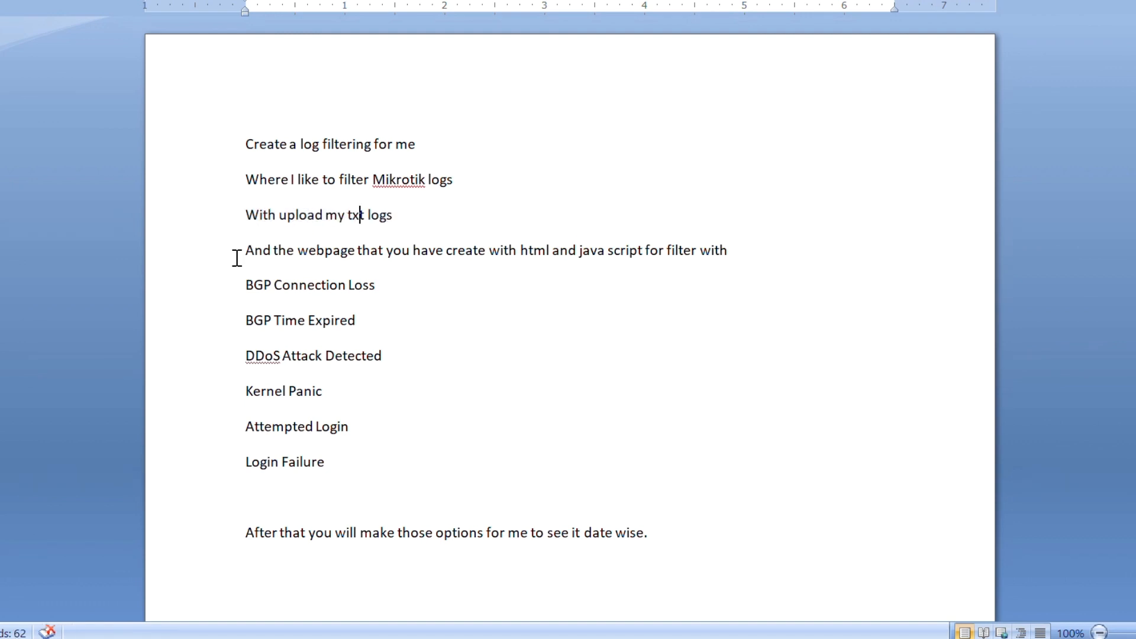
drag(245, 251, 722, 256)
- Review the requested filter types, from BGP Connection Loss to Login Failure, and the closing line about date-wise viewing
click(403, 290)
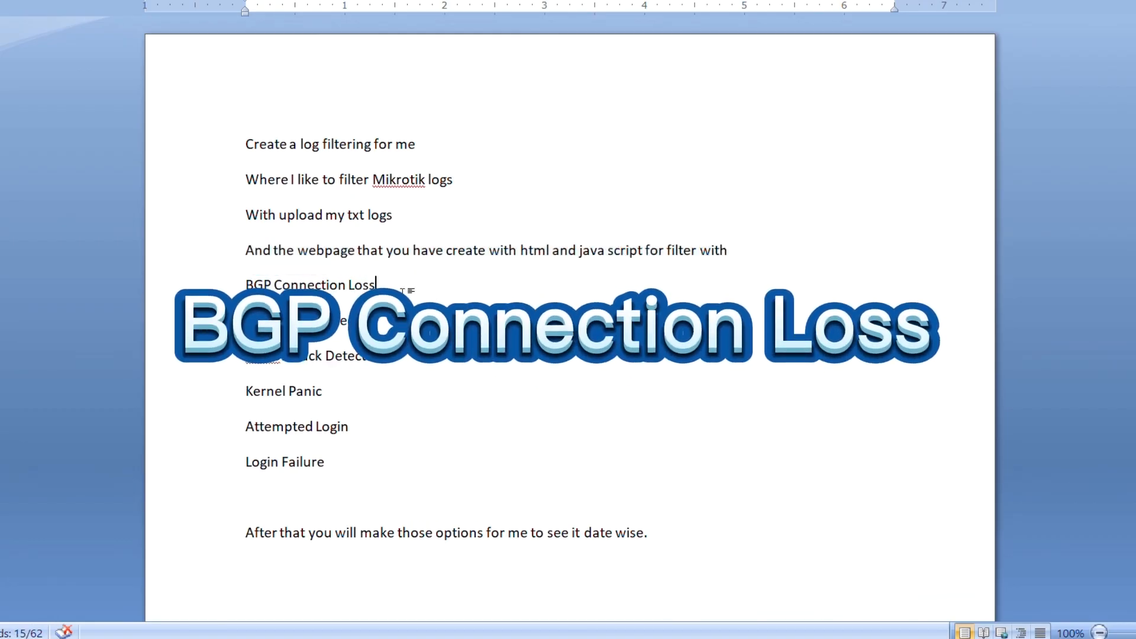
drag(403, 290, 357, 320)
drag(246, 356, 391, 357)
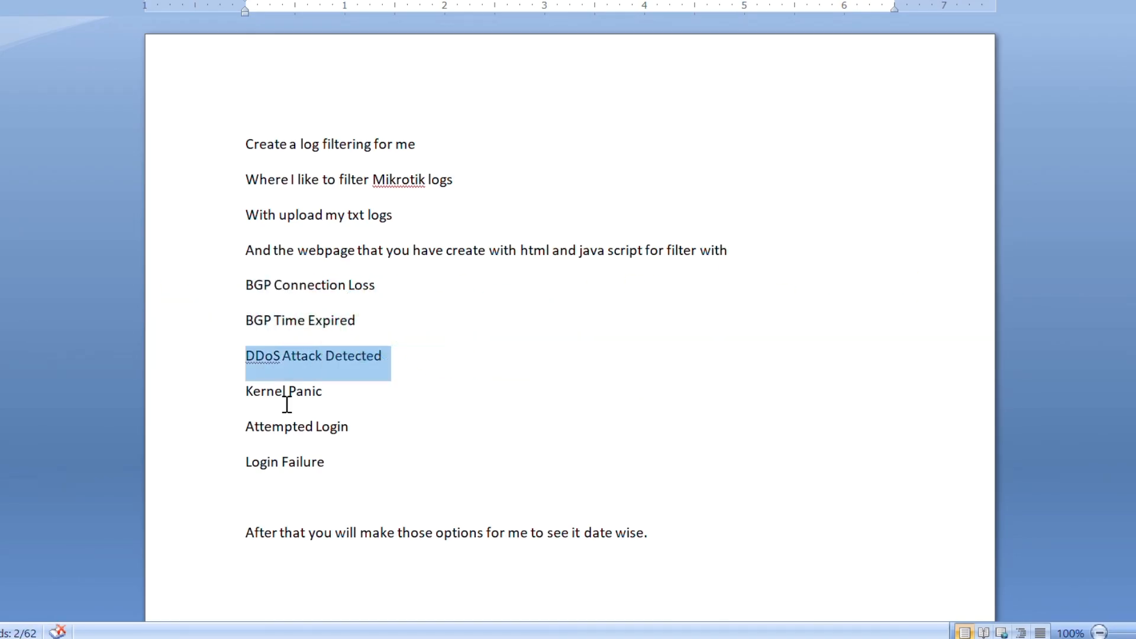
drag(245, 391, 338, 398)
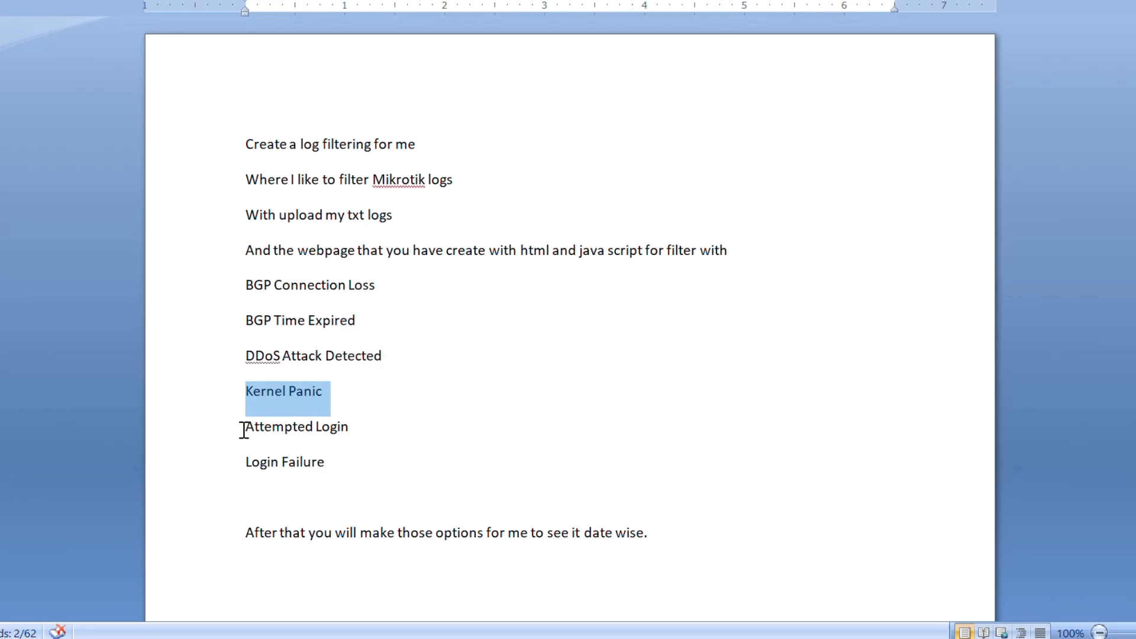
drag(244, 429, 360, 426)
click(220, 474)
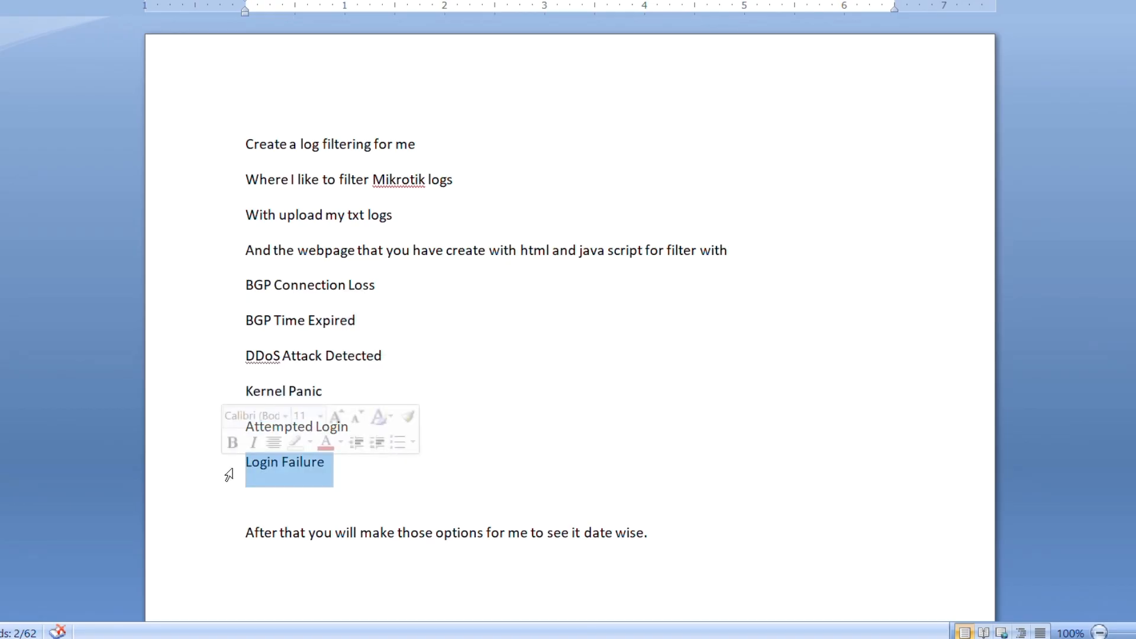
click(303, 468)
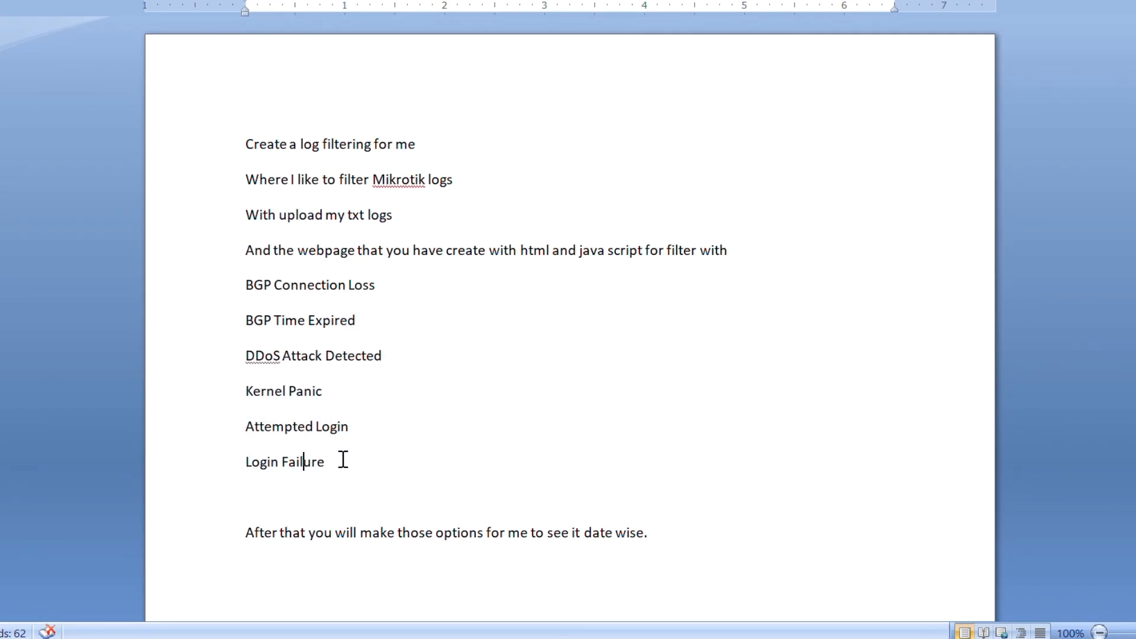
drag(375, 464, 245, 284)
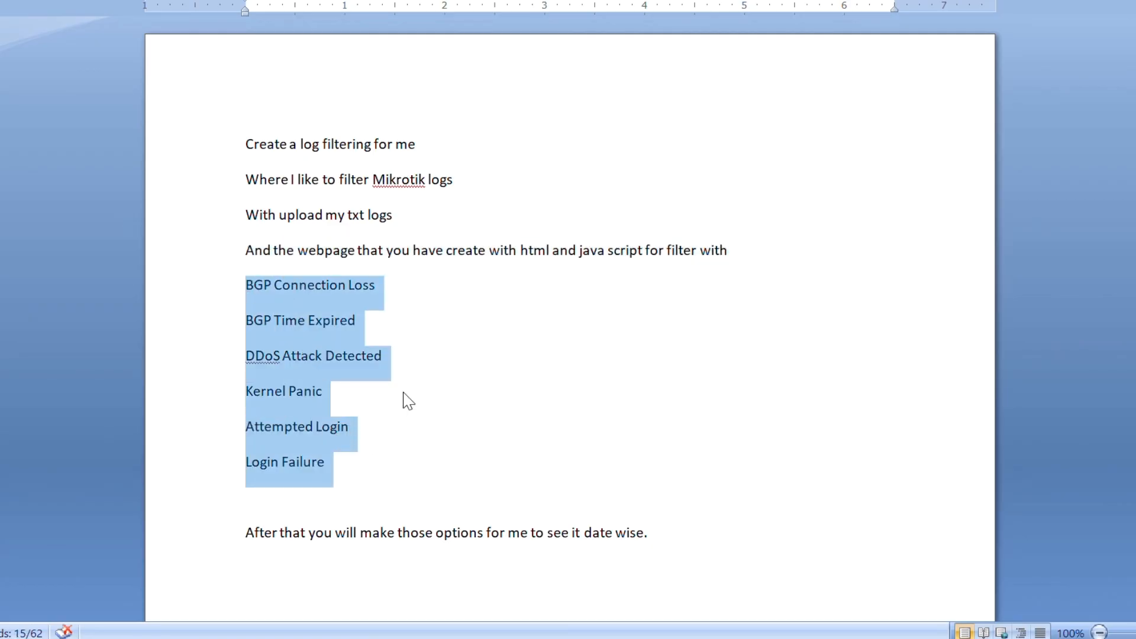
click(419, 317)
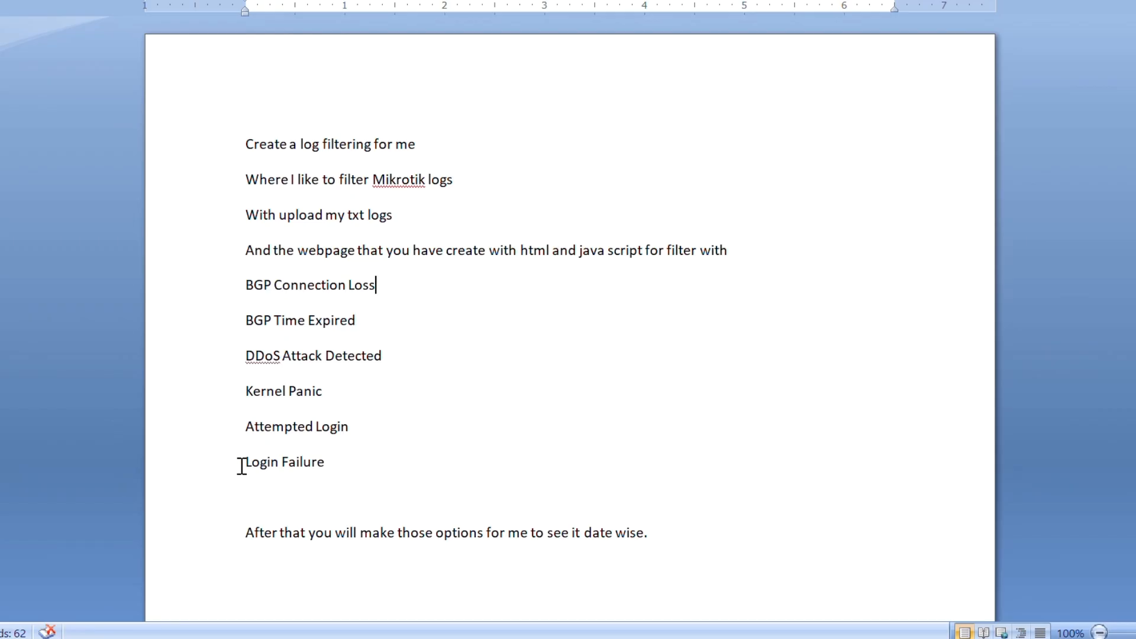
drag(241, 464, 346, 466)
drag(236, 426, 365, 426)
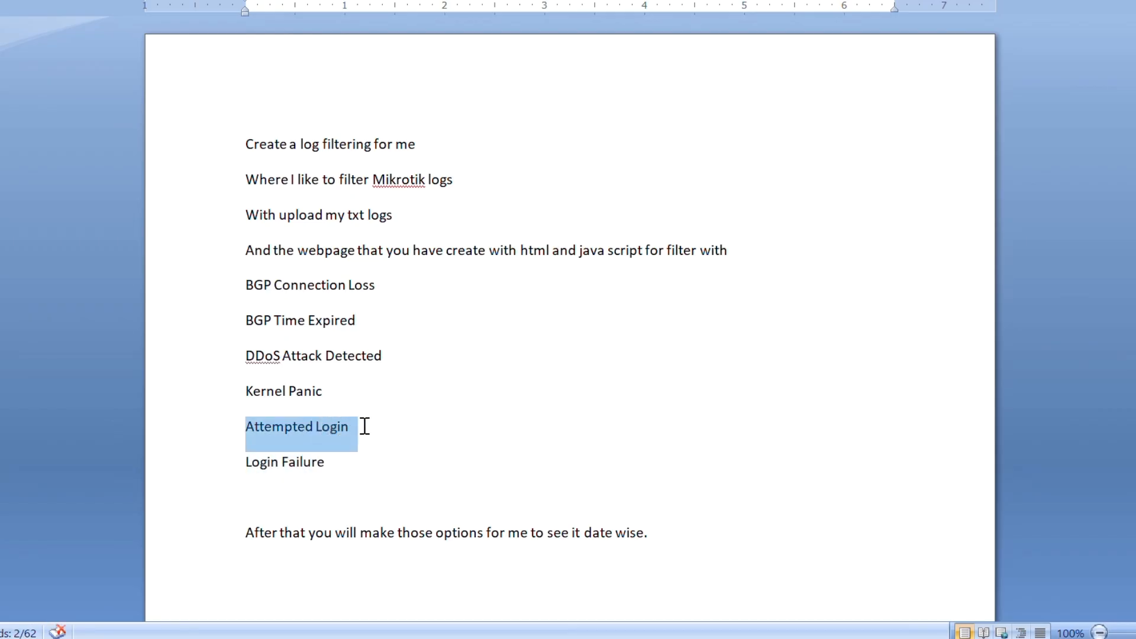
drag(254, 390, 348, 391)
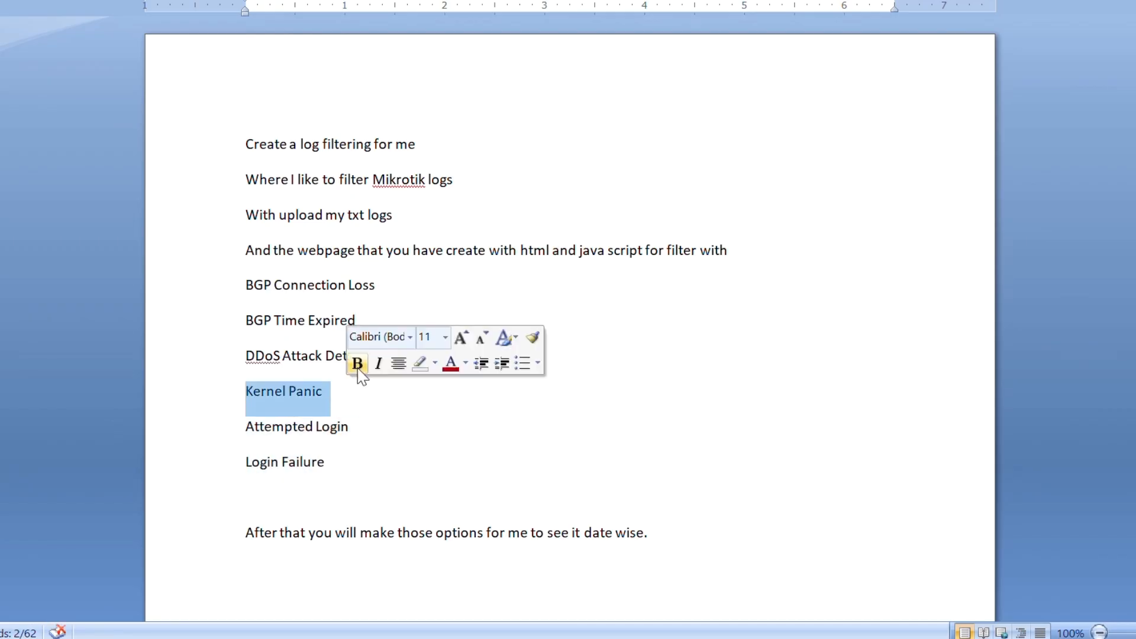
click(254, 320)
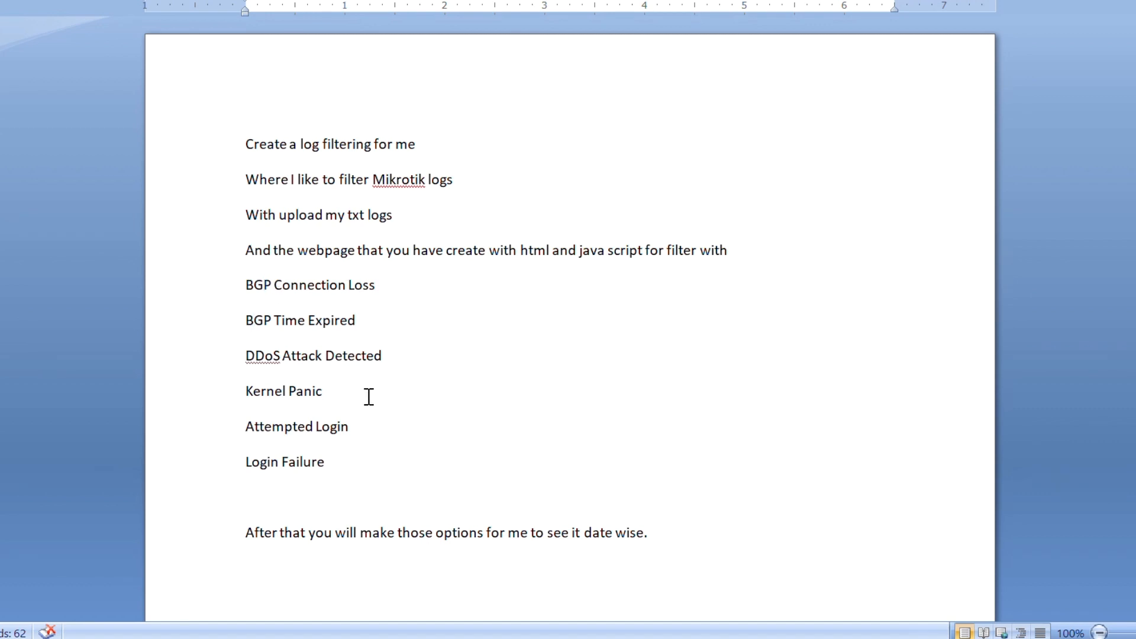
drag(244, 534, 660, 530)
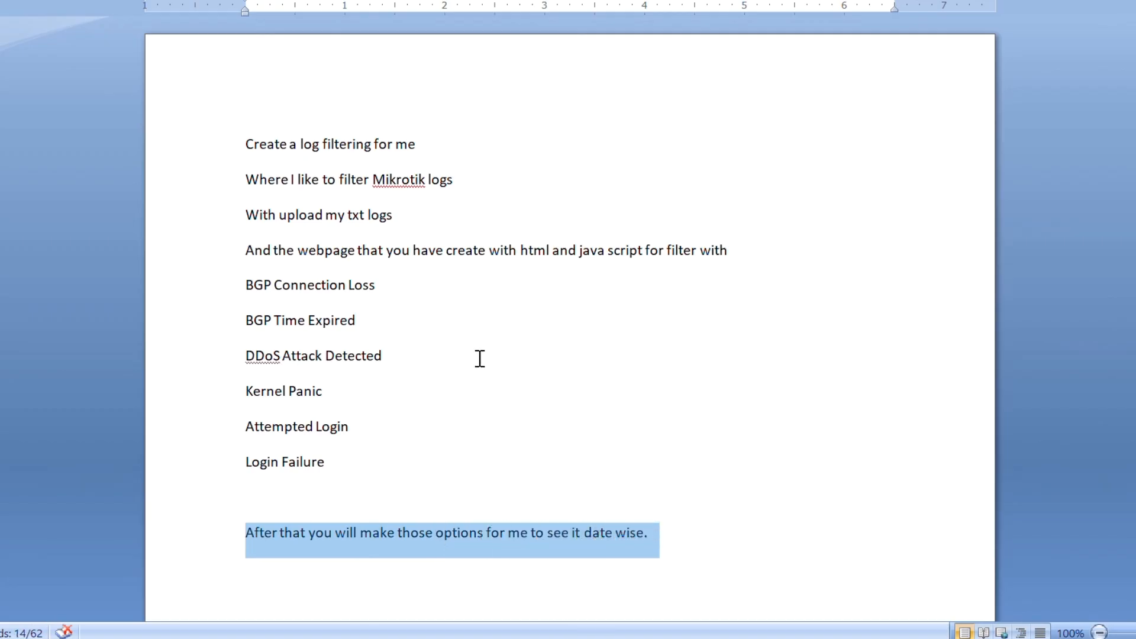
click(383, 358)
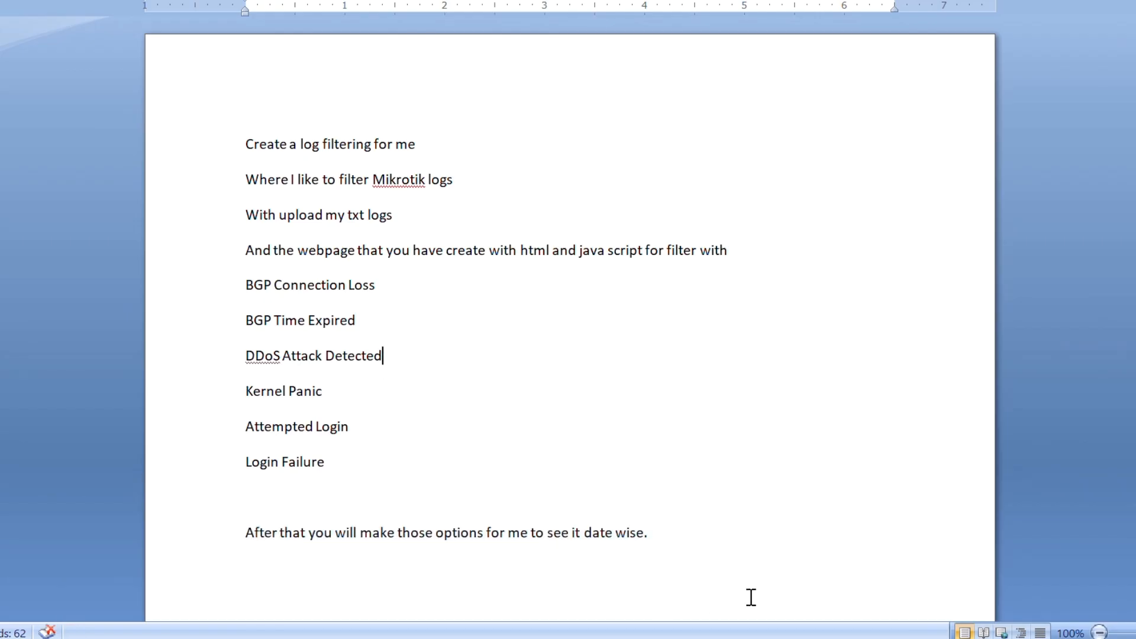
- Switch to Microsoft Edge and examine the MikroTik Log Filter Tool page's title, log upload, filter type and start date fields
key(alt+Tab)
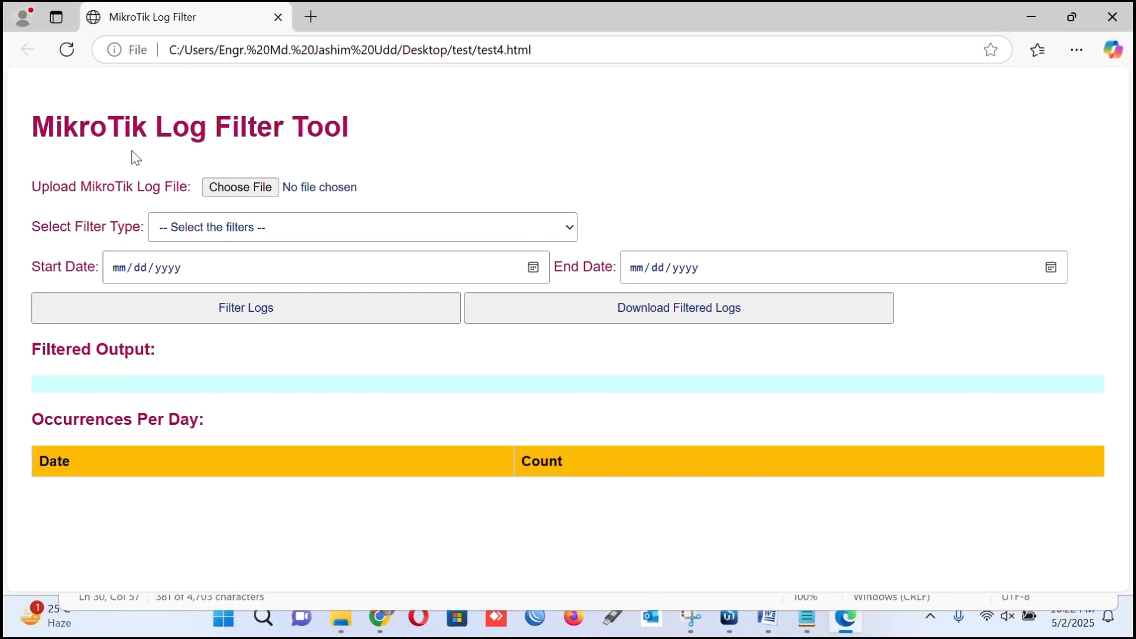
drag(32, 127, 362, 122)
drag(38, 197, 310, 176)
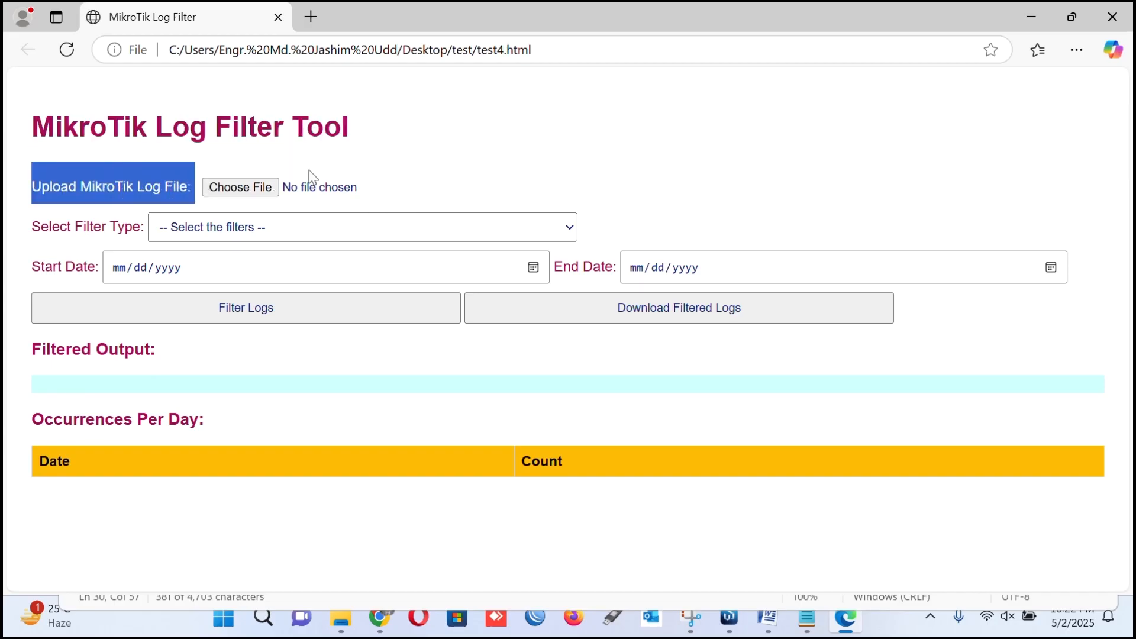
drag(21, 228, 141, 234)
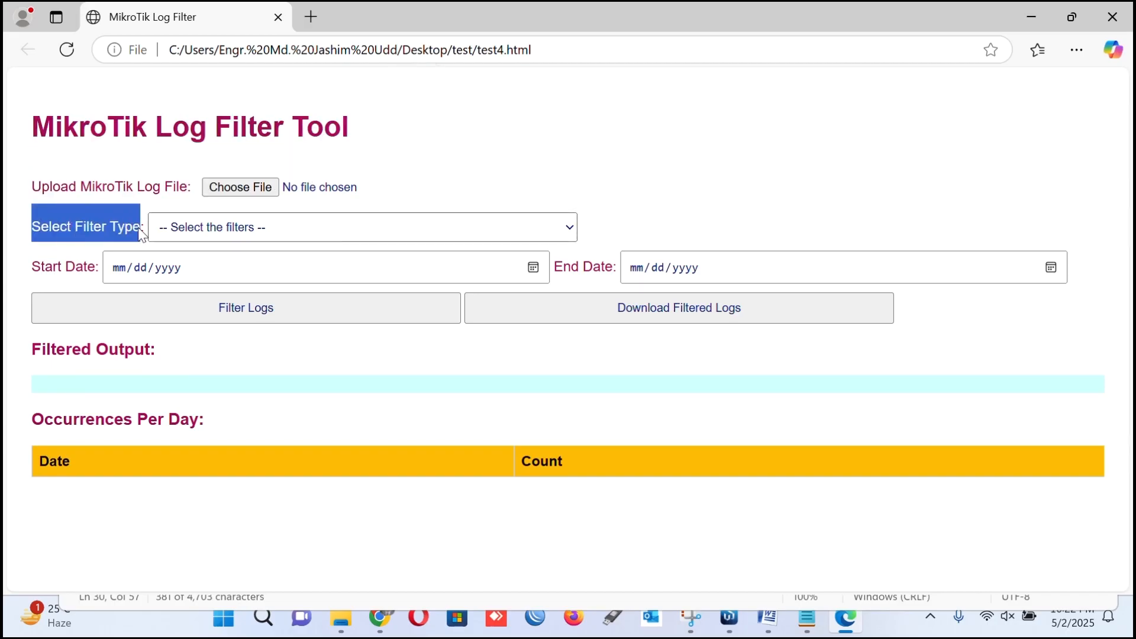
drag(33, 278, 99, 278)
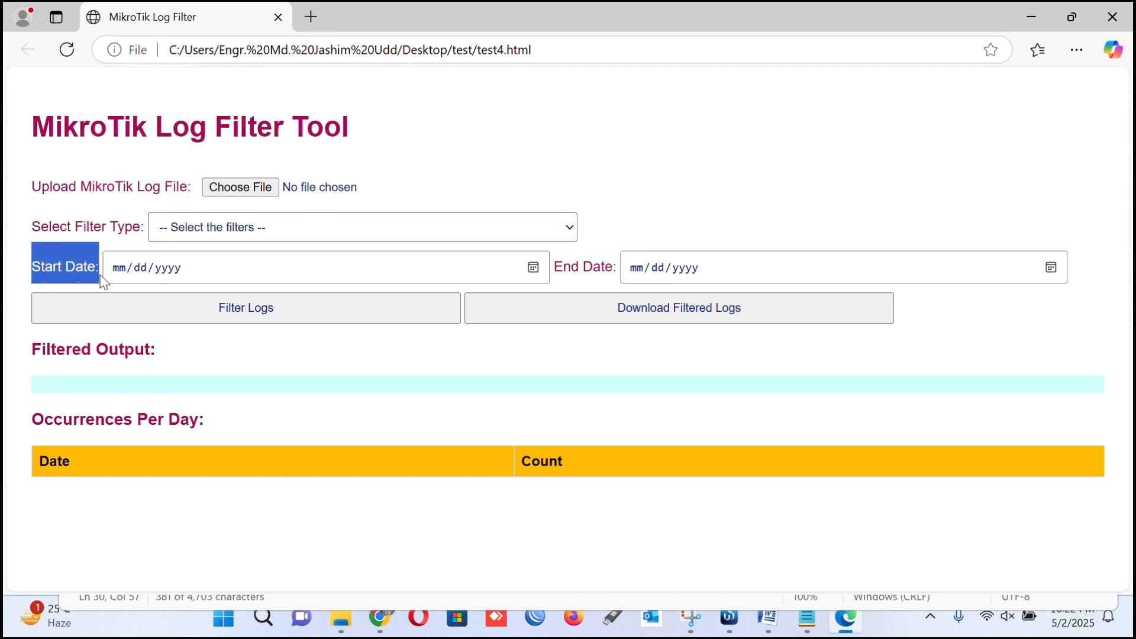
click(484, 158)
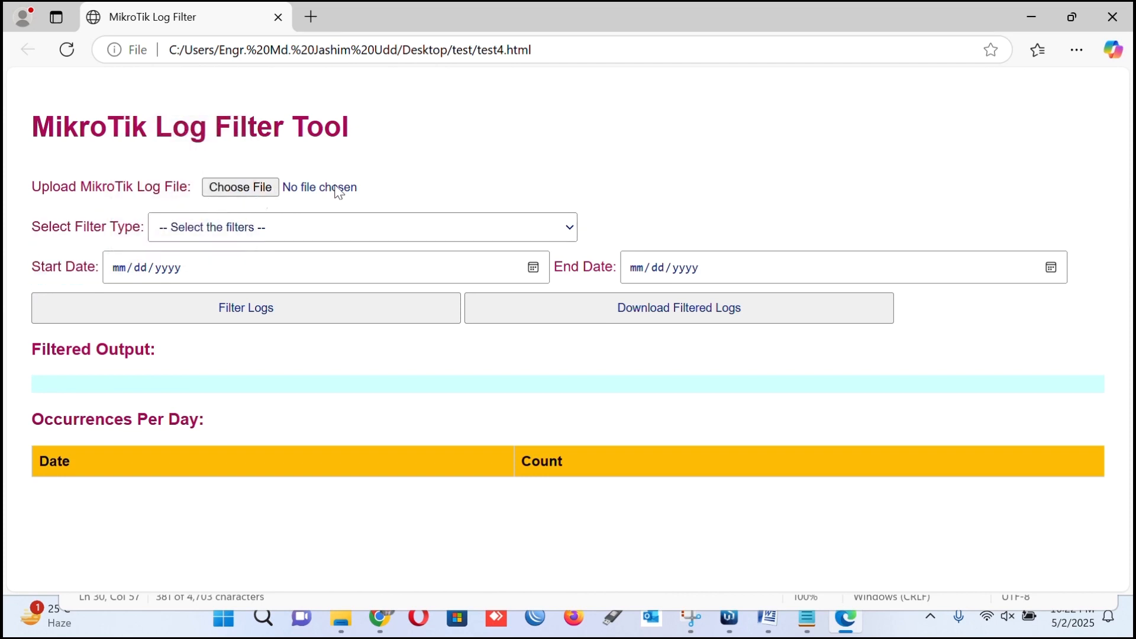
- Locate mikrotik_log.txt in the test folder and choose it as the log file in the MikroTik Log Filter Tool
click(1031, 16)
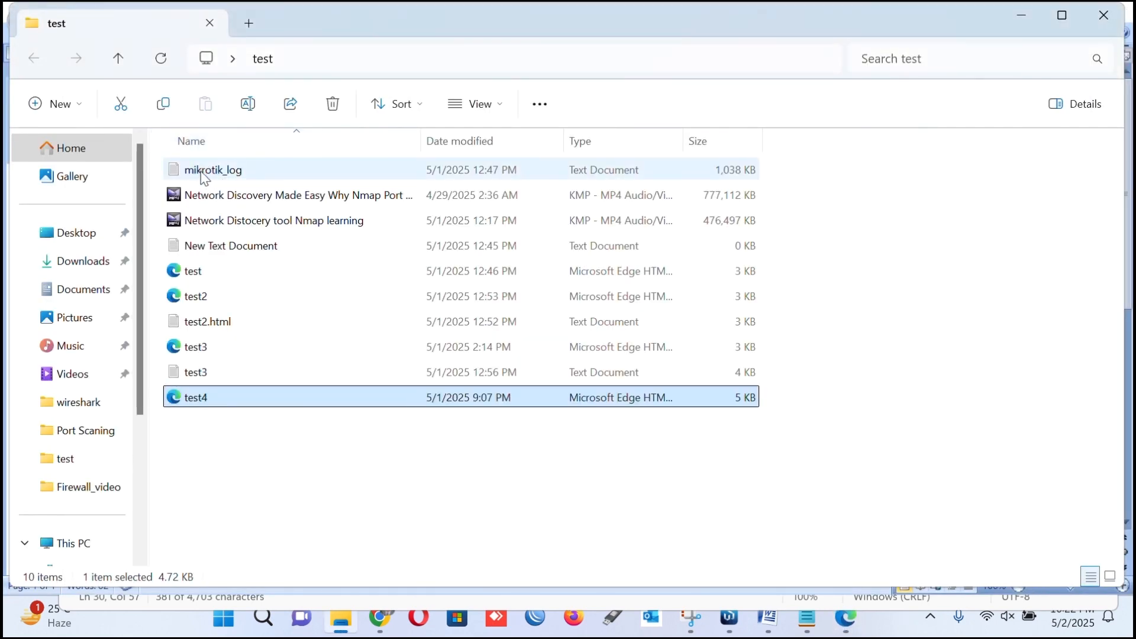
click(211, 179)
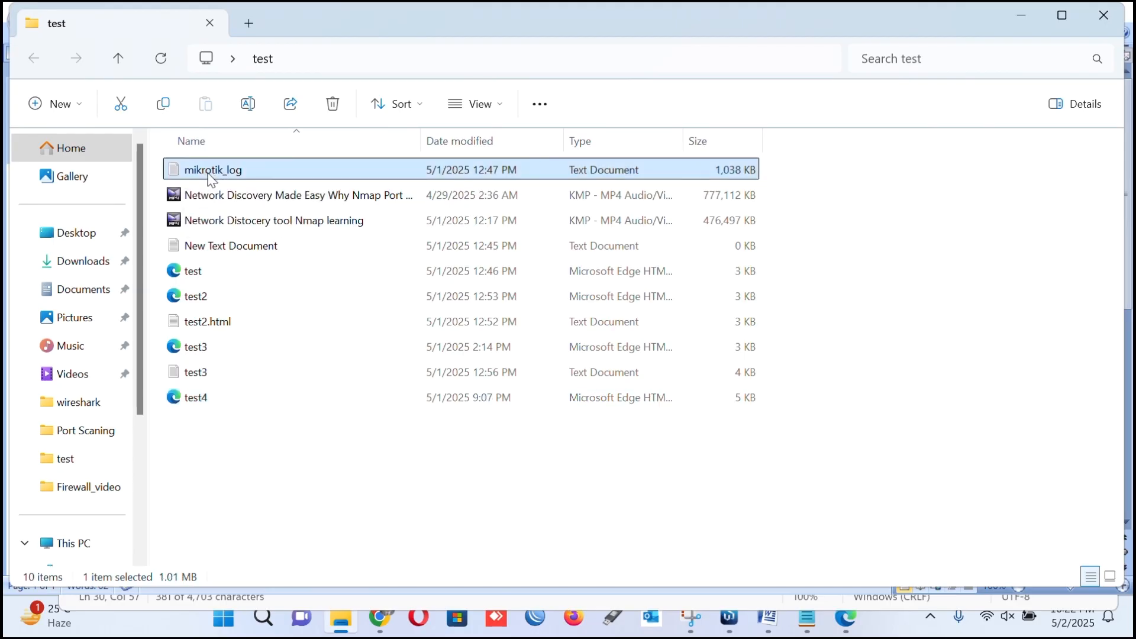
click(846, 618)
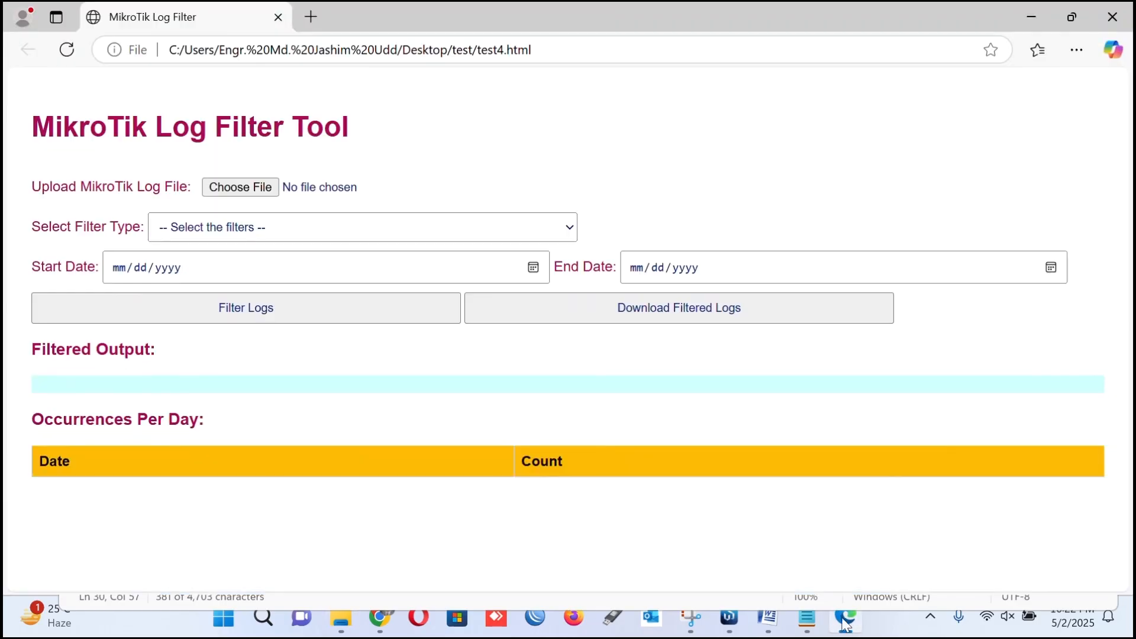
click(237, 194)
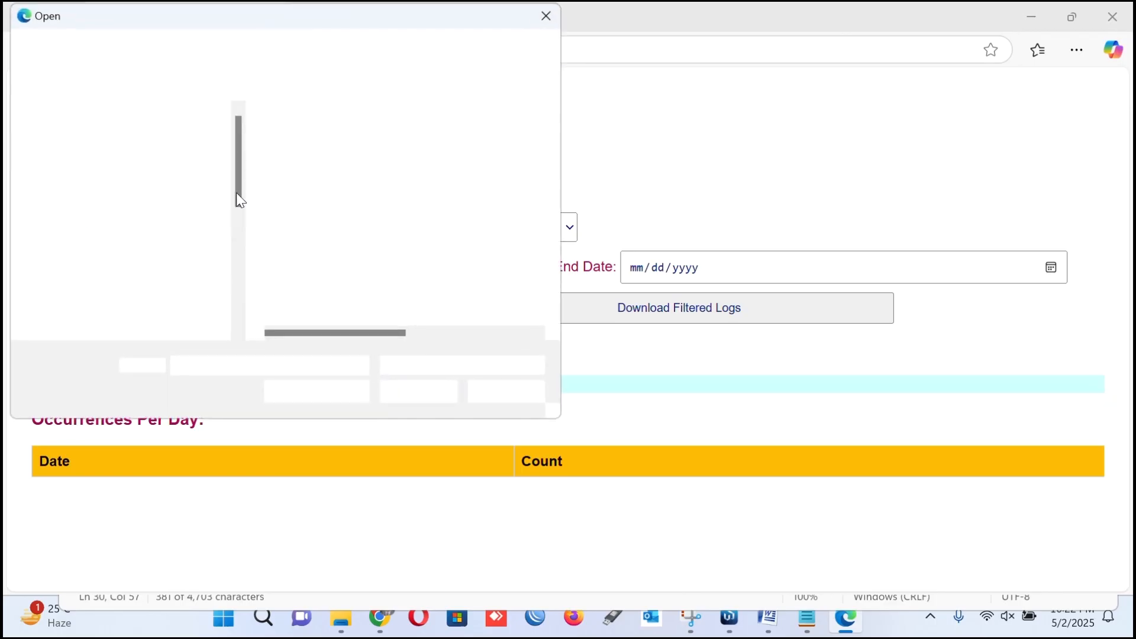
double_click(296, 147)
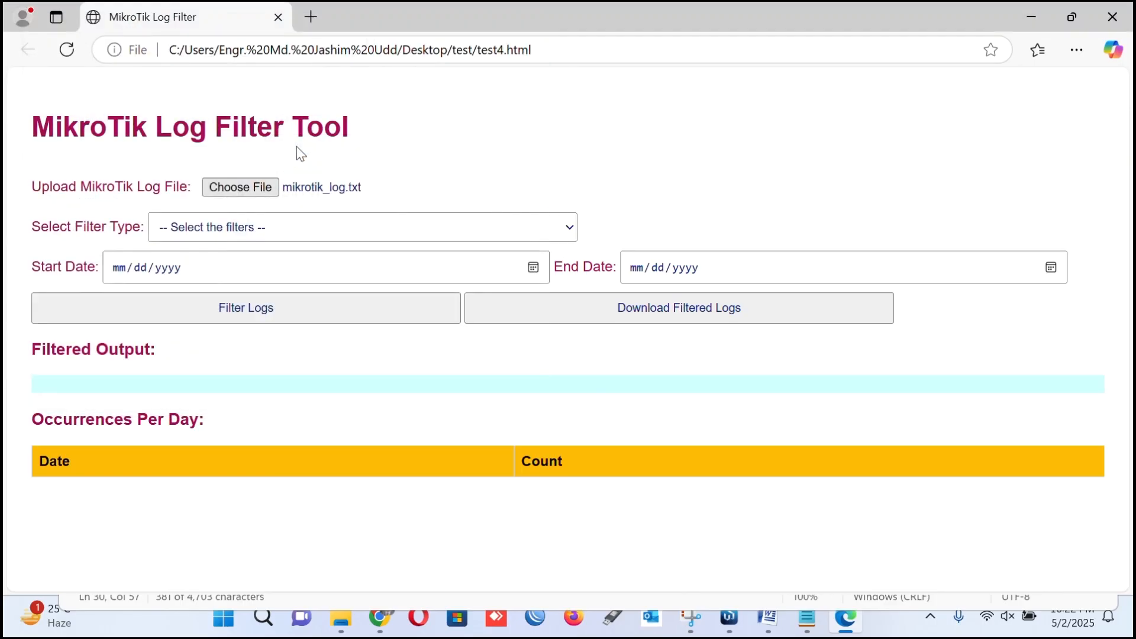
- Set the log filter type to Attempted Login
click(265, 237)
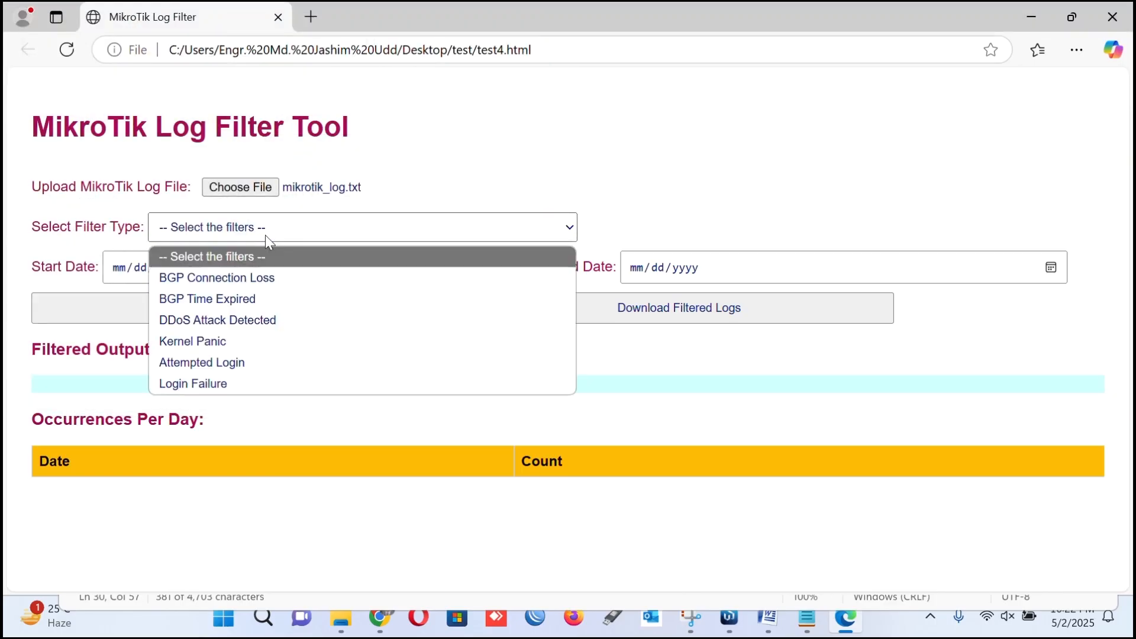
click(212, 361)
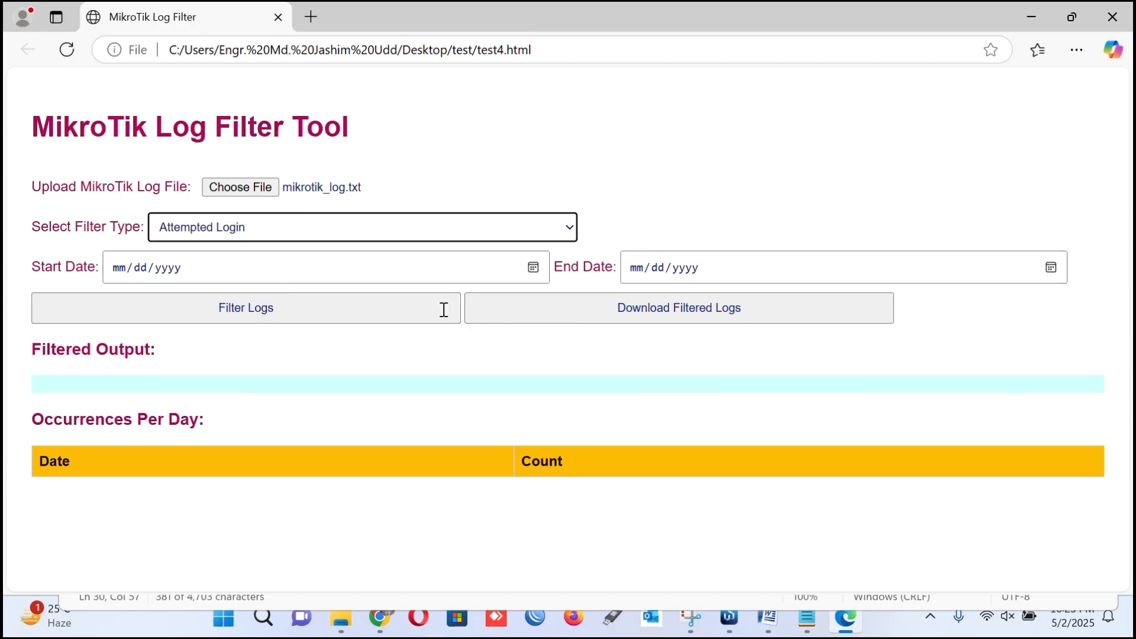
- Filter the uploaded log for attempted logins without a date range and look through the filtered output
click(249, 318)
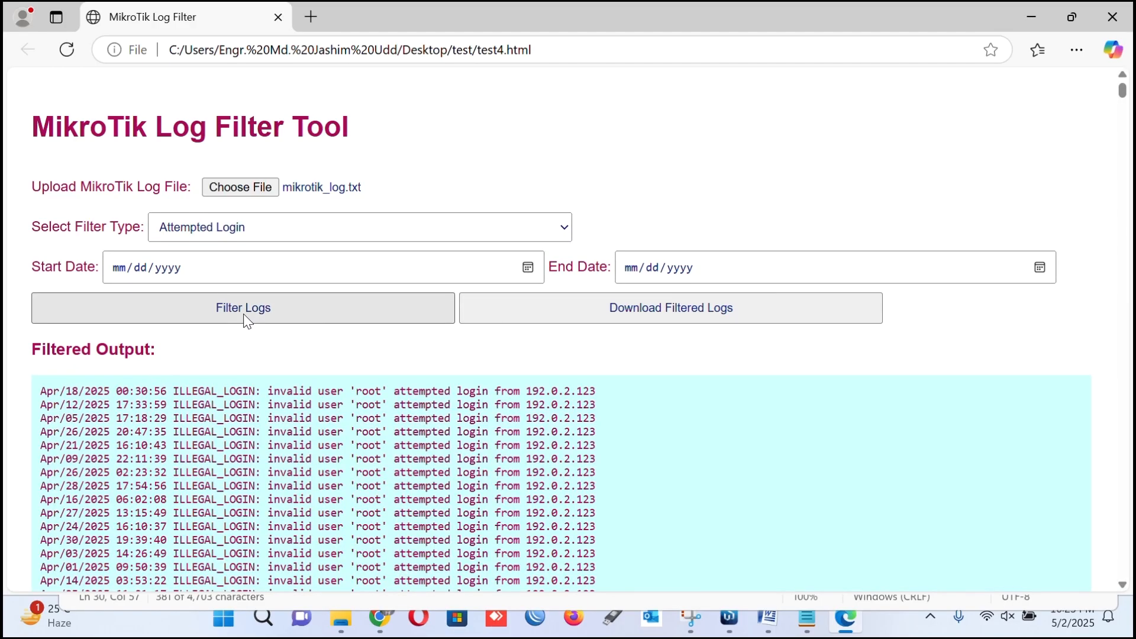
scroll(457, 442, down, 2)
scroll(457, 441, down, 5)
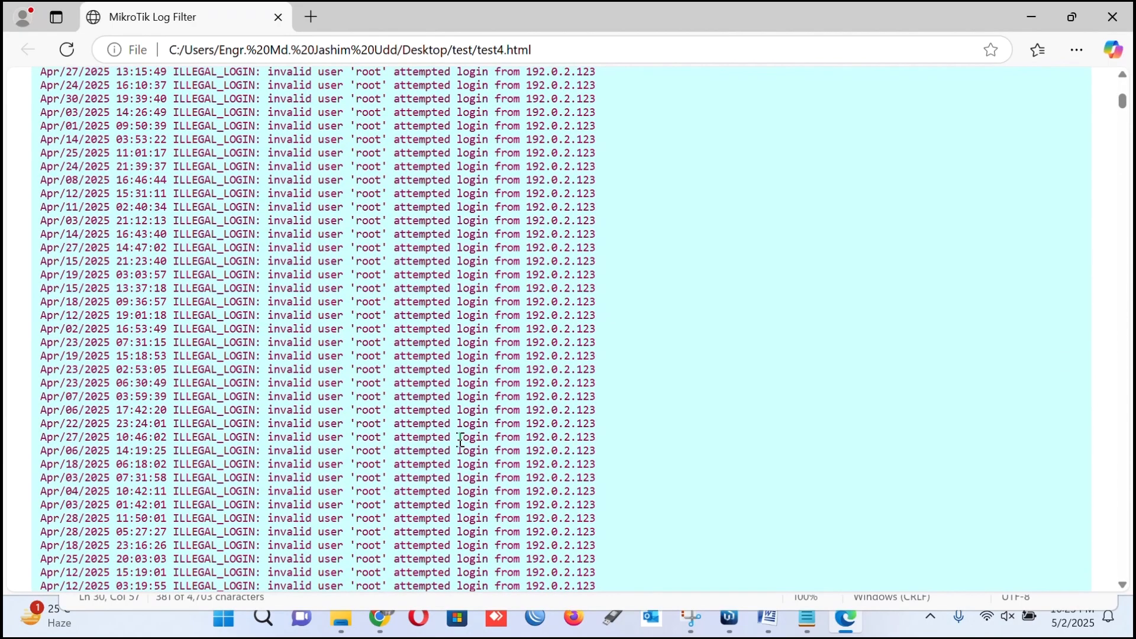
scroll(461, 441, up, 7)
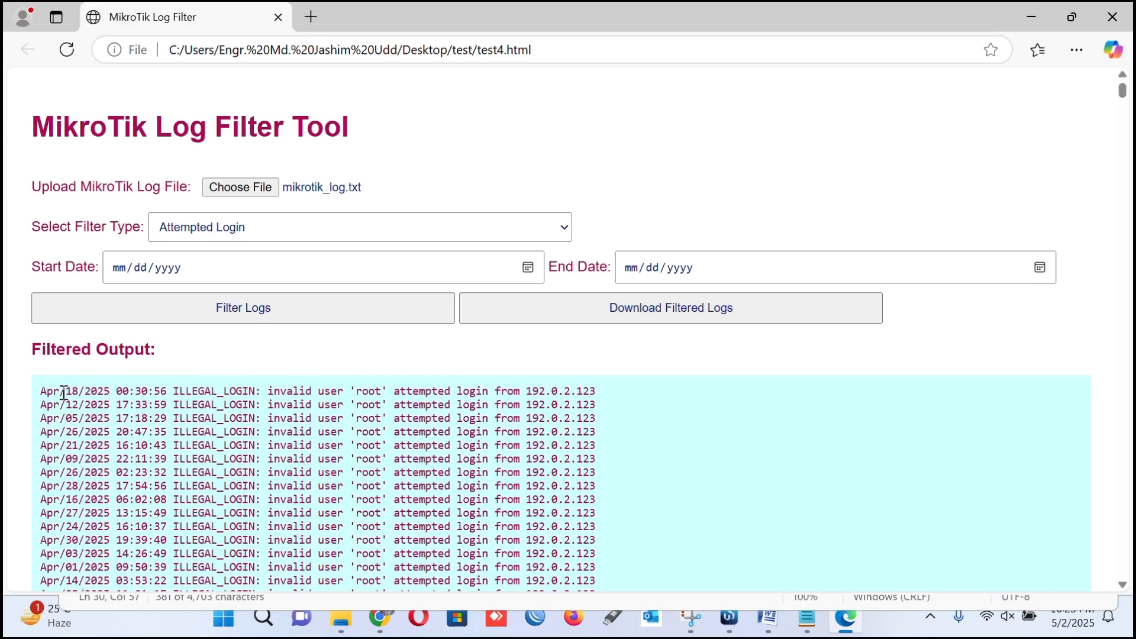
- Set the start date to 04/18/2025 and the end date to 05/20/2025, and filter the logs
drag(60, 392, 91, 392)
click(527, 268)
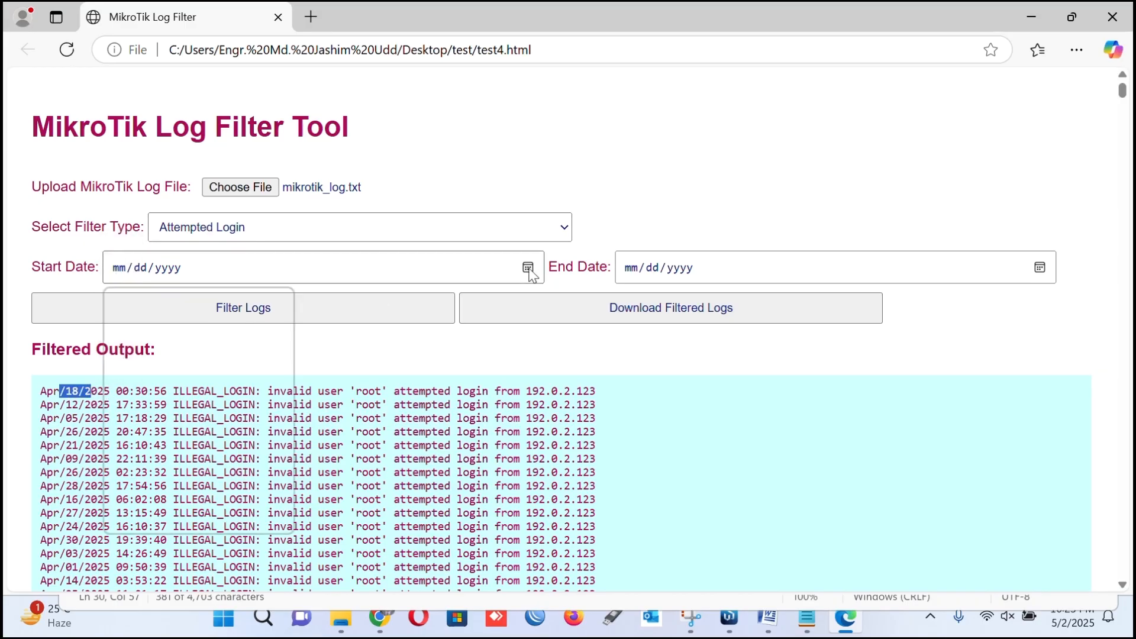
click(245, 308)
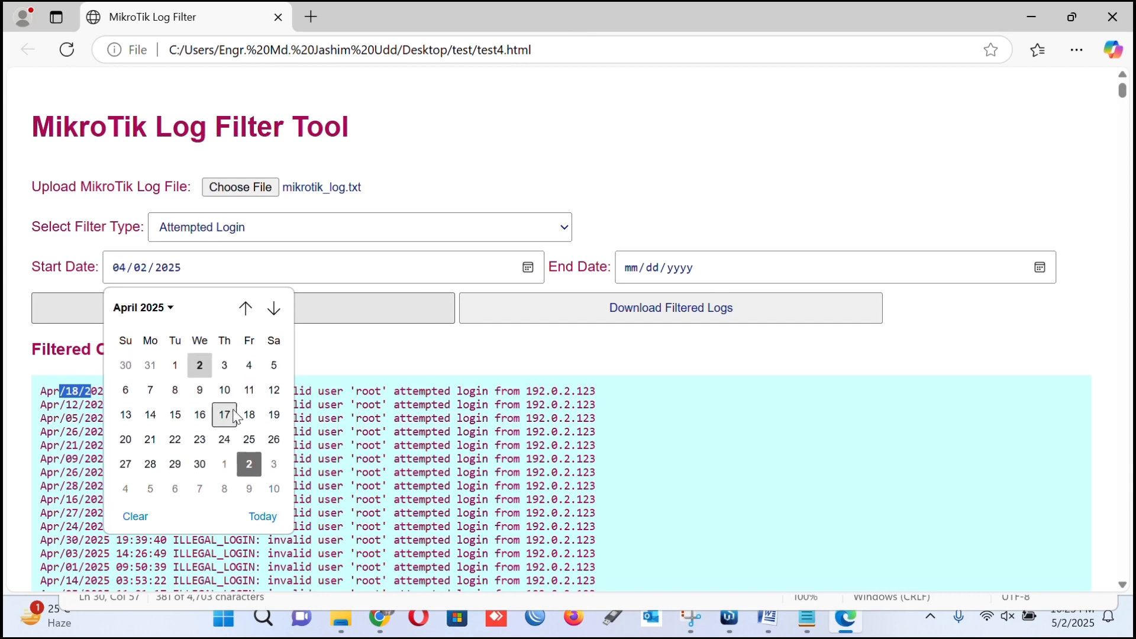
click(249, 415)
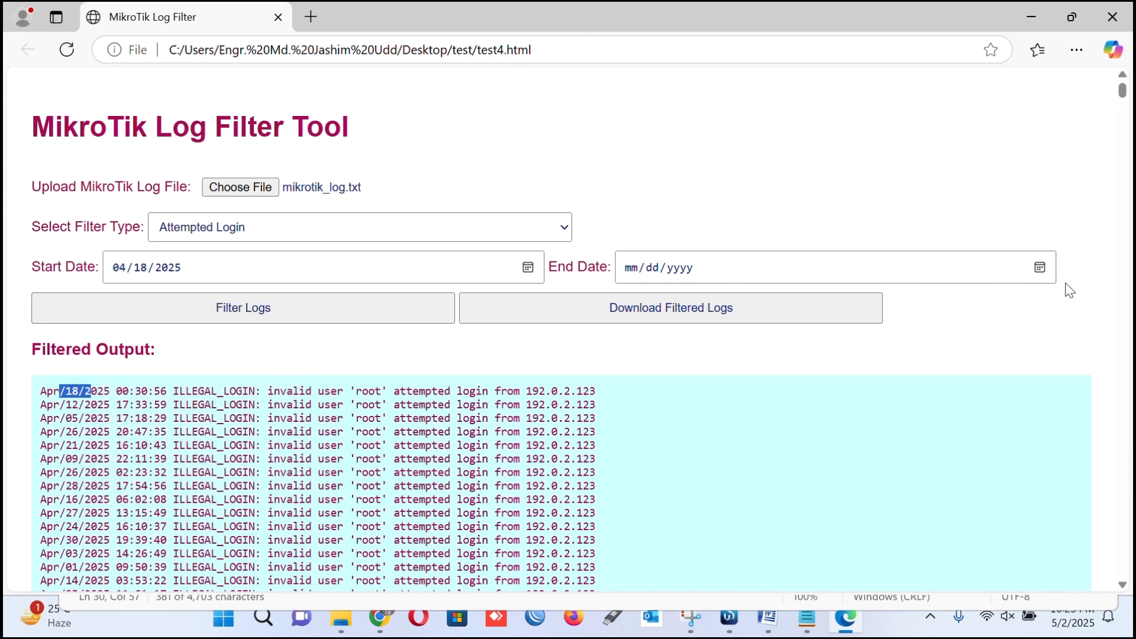
click(1041, 269)
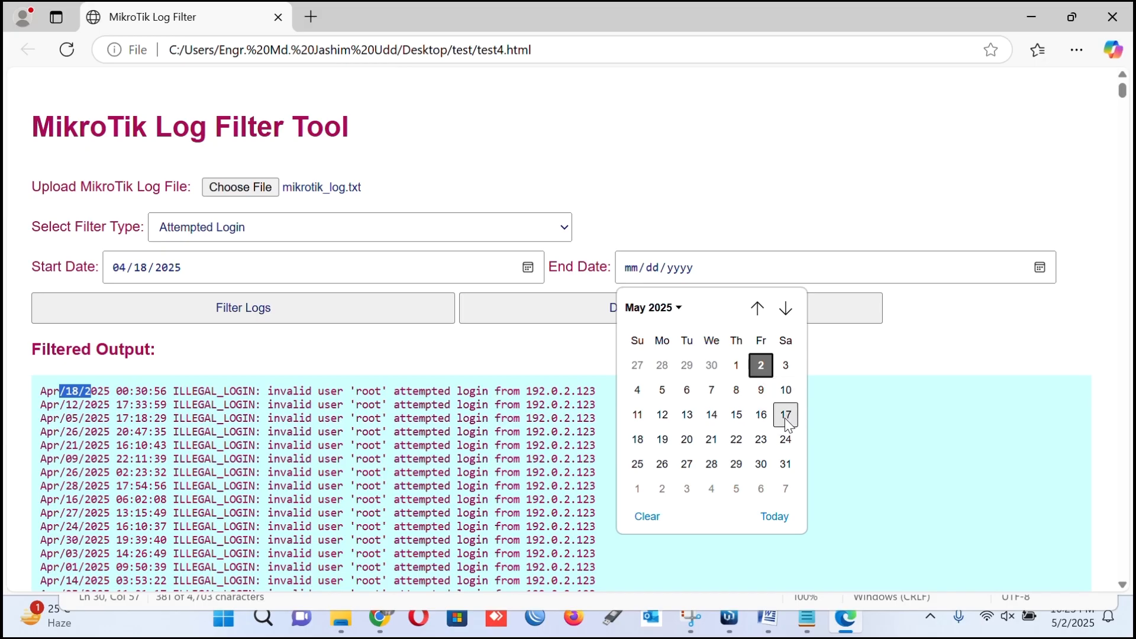
click(687, 439)
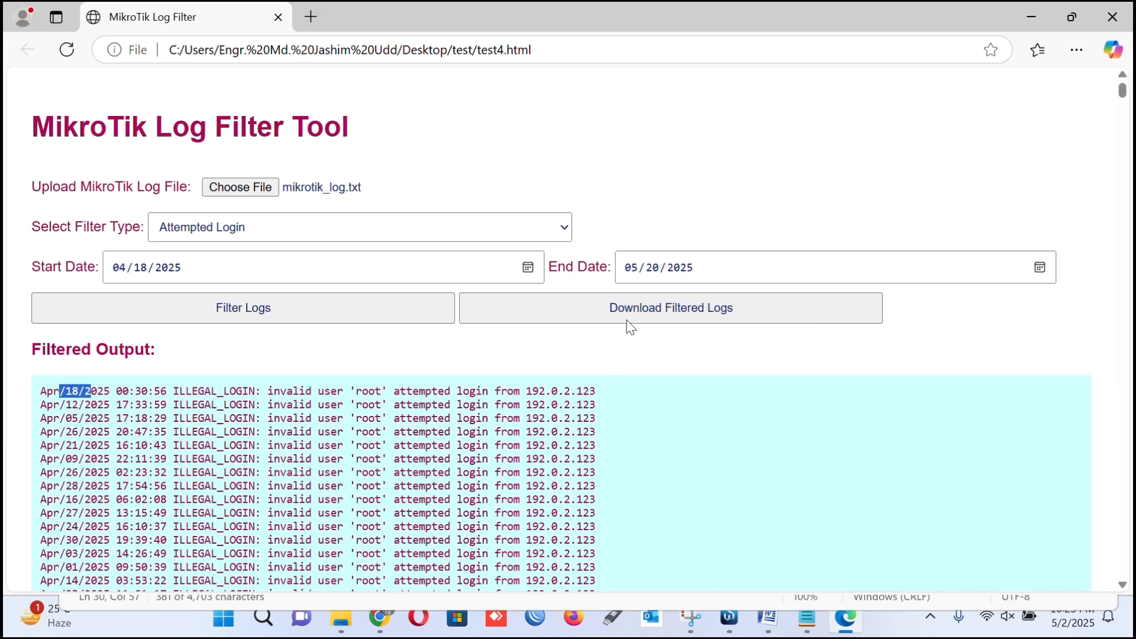
click(344, 323)
- Examine the filtered attempted-login entries and the dates and counts in the Occurrences Per Day table
scroll(380, 398, down, 5)
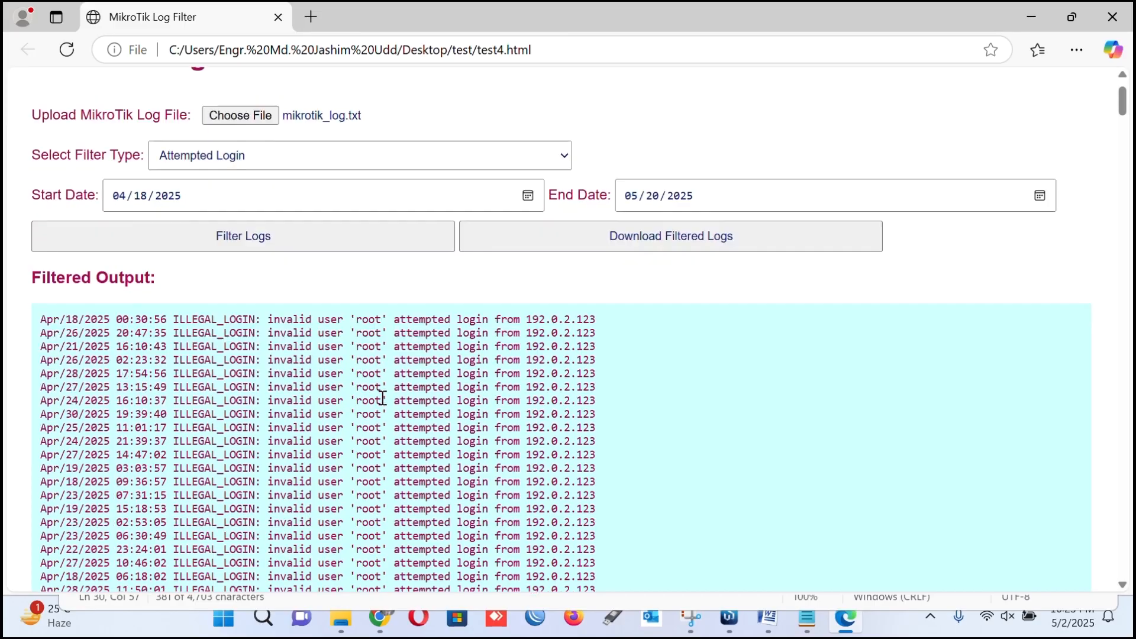
scroll(342, 398, down, 15)
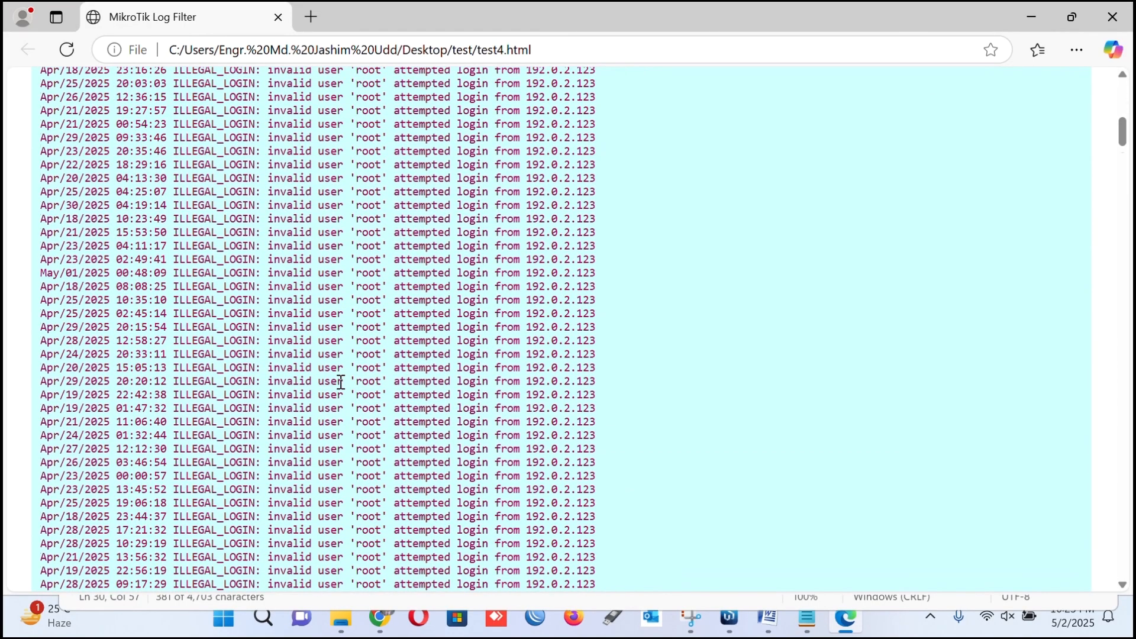
scroll(344, 378, down, 15)
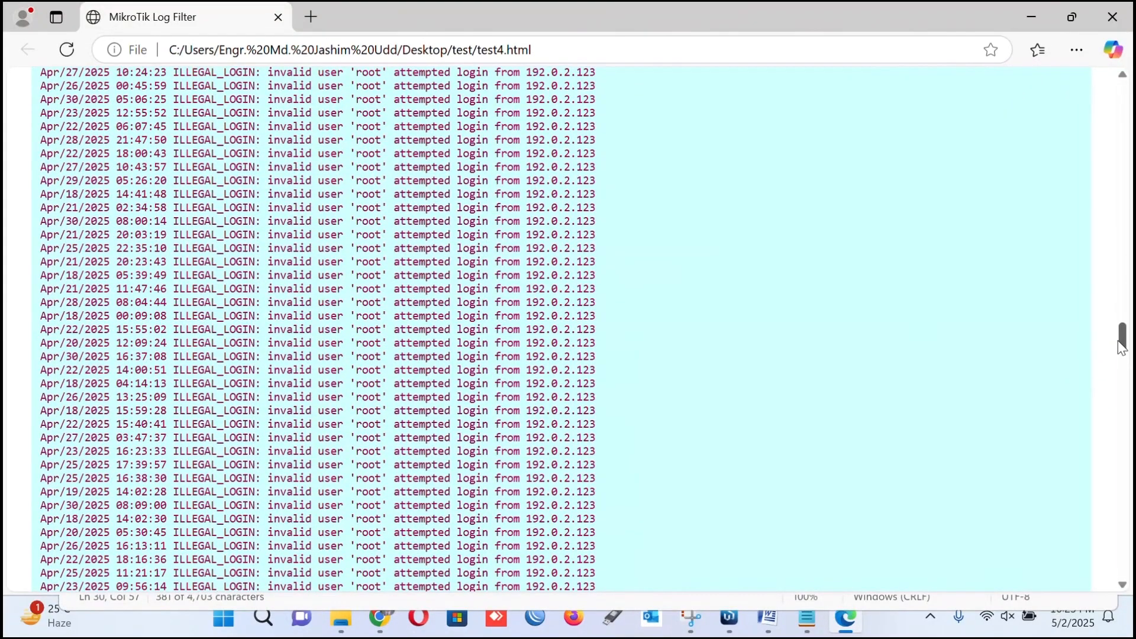
drag(1122, 339, 1118, 575)
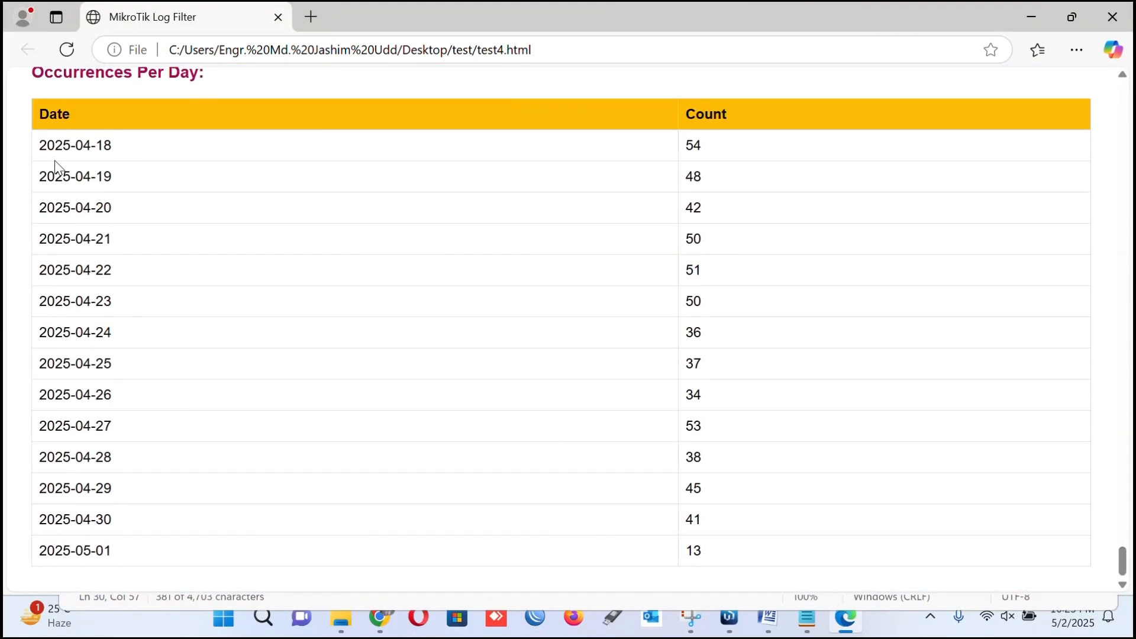
drag(48, 148, 703, 146)
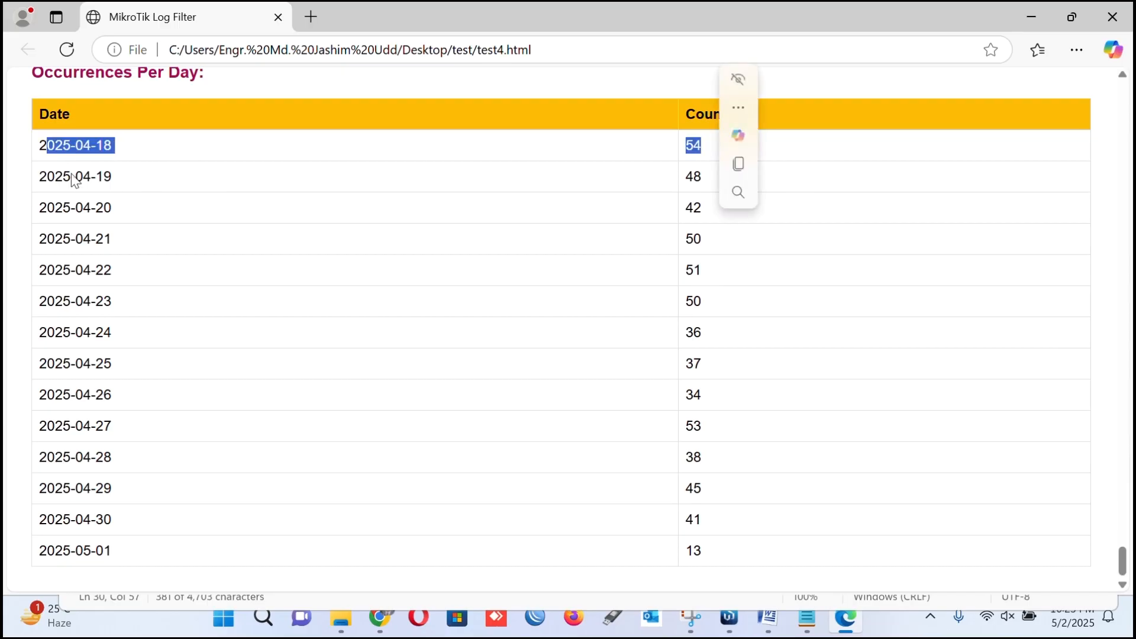
drag(64, 177, 734, 185)
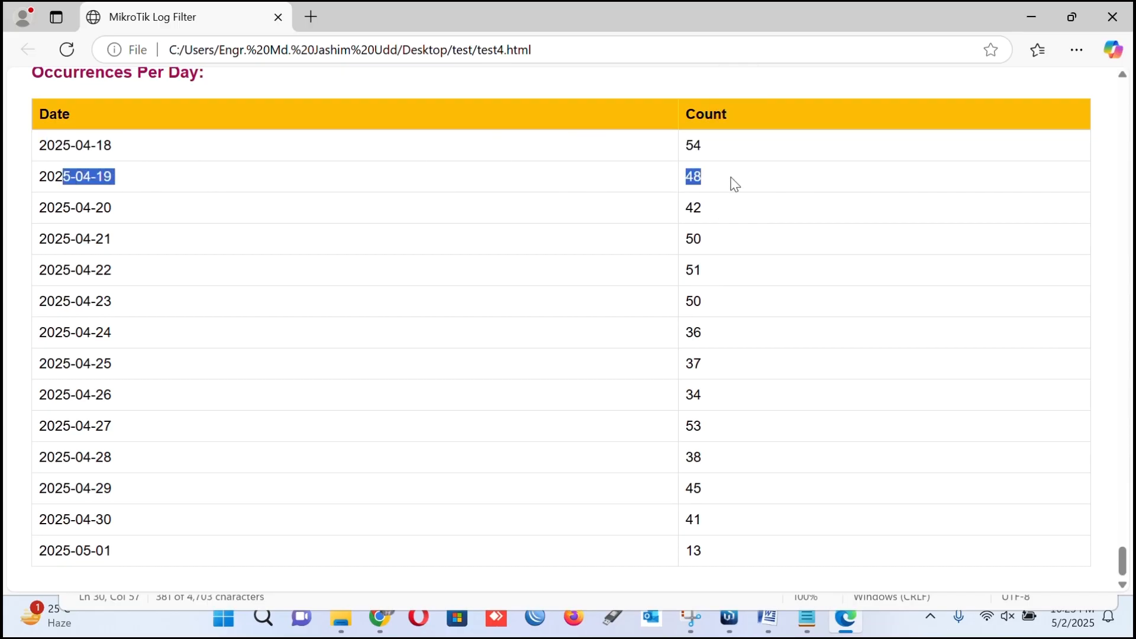
drag(57, 234, 717, 274)
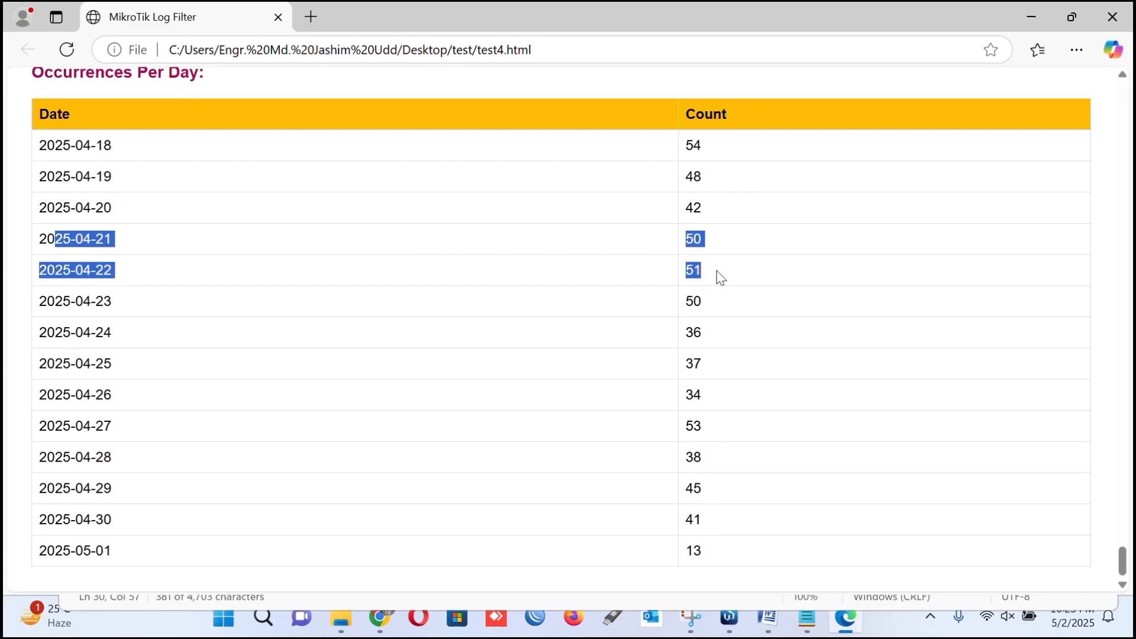
drag(93, 395, 738, 542)
drag(1131, 543, 1132, 87)
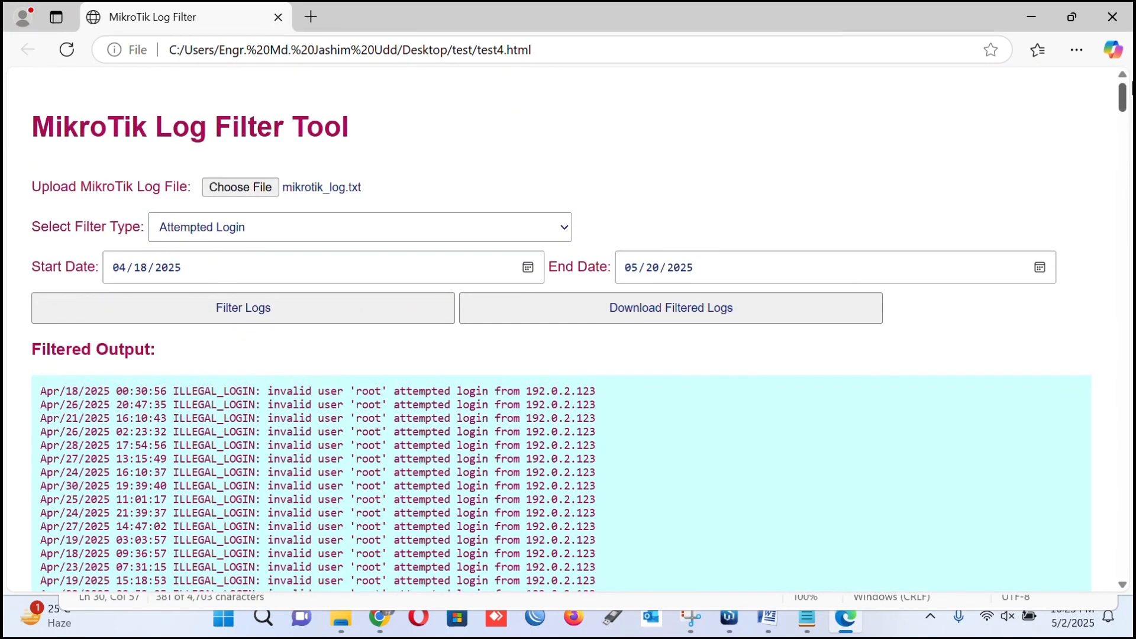
- Set the end date to 04/19/2025 and filter the attempted-login entries again
click(1040, 270)
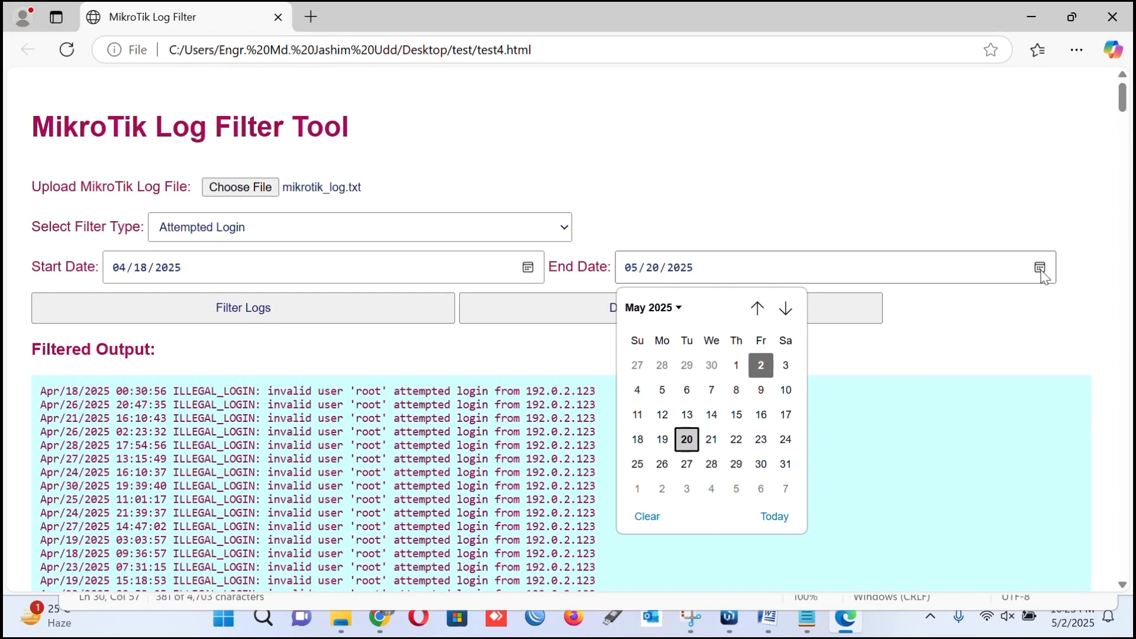
click(139, 272)
click(1043, 271)
click(758, 308)
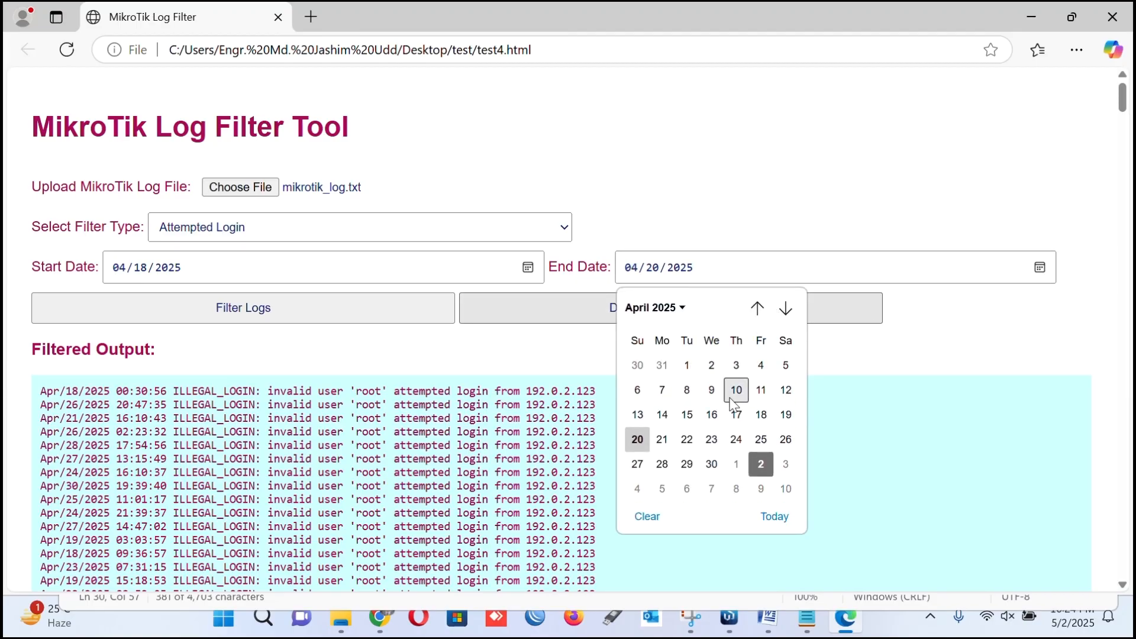
click(785, 415)
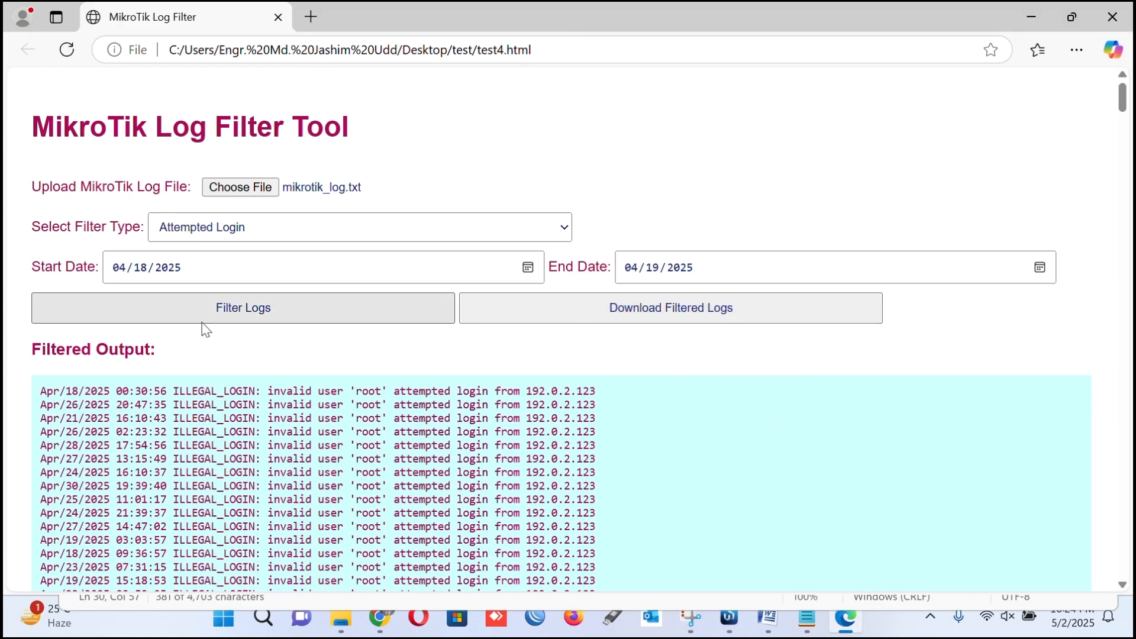
click(247, 310)
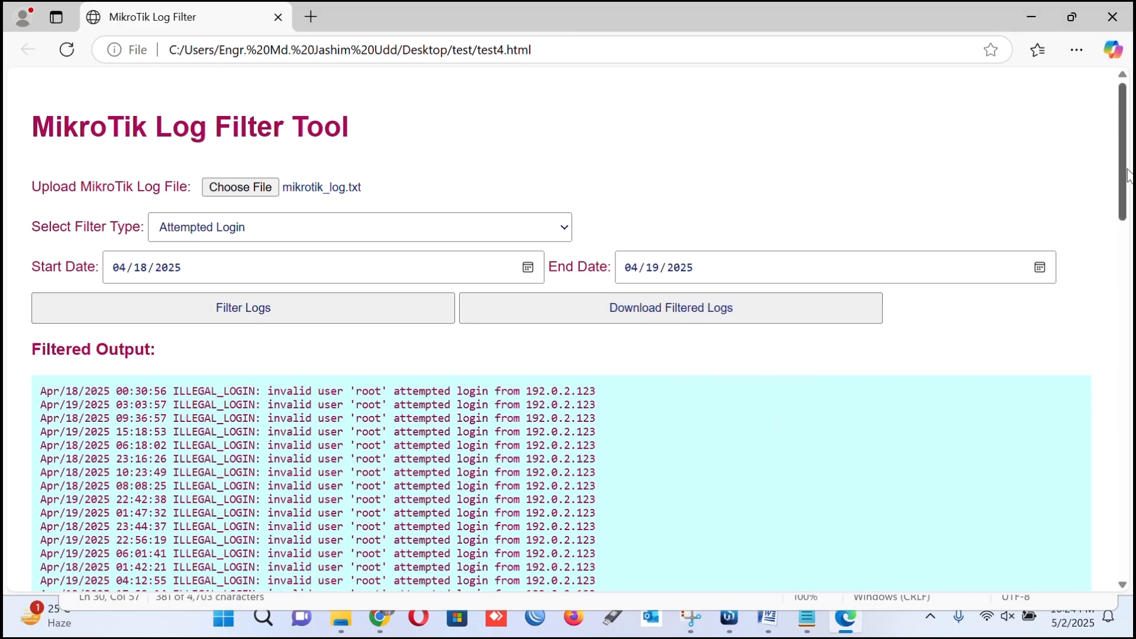
- Check the attempted-login counts per day for 2025-04-18 and 2025-04-19 in the Occurrences Per Day table
drag(1123, 176, 1122, 543)
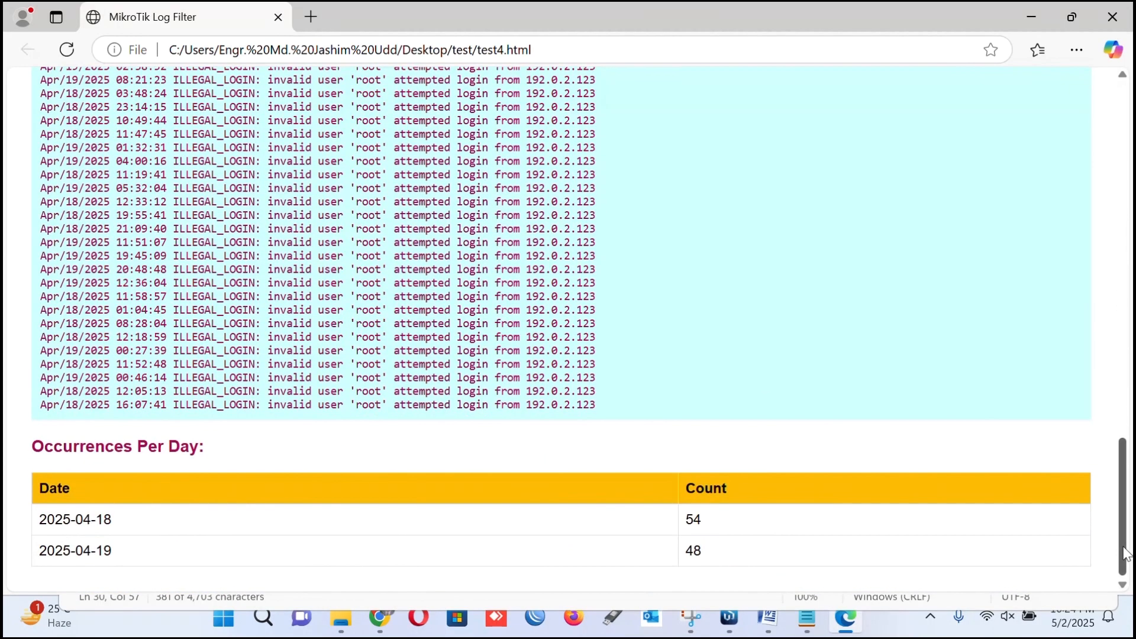
drag(102, 531, 667, 523)
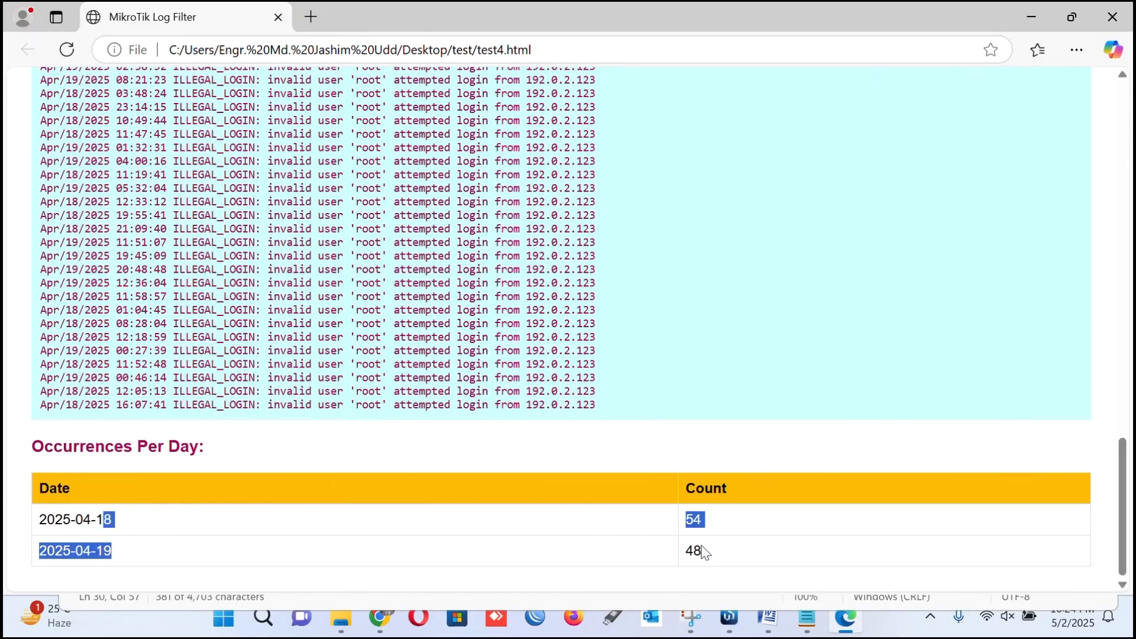
click(704, 552)
double_click(693, 551)
double_click(693, 520)
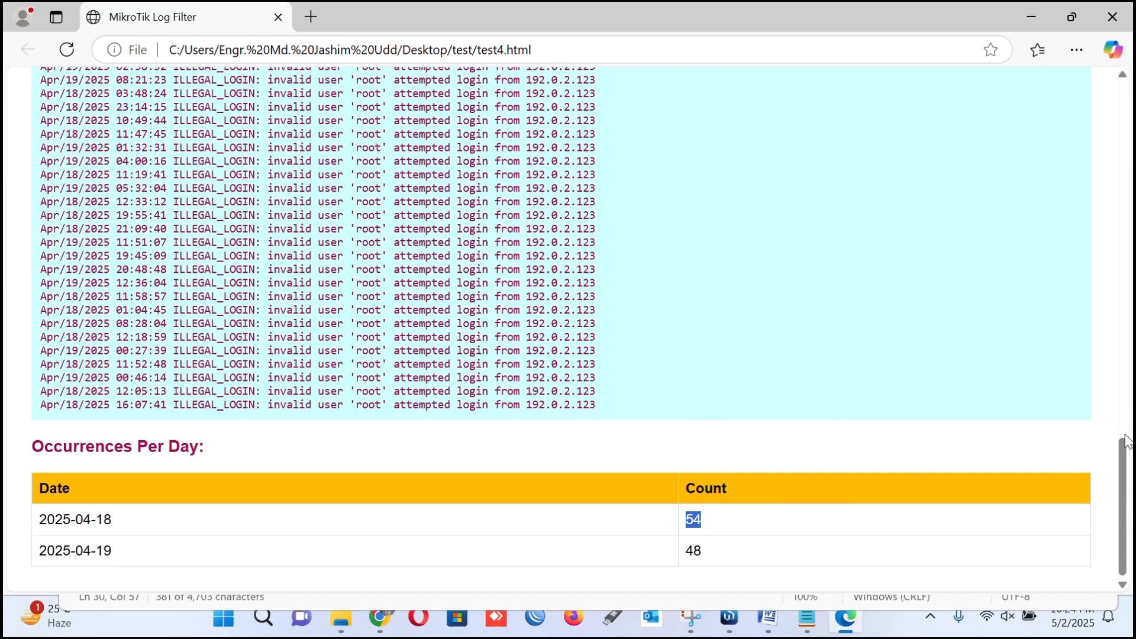
drag(1125, 452, 1125, 114)
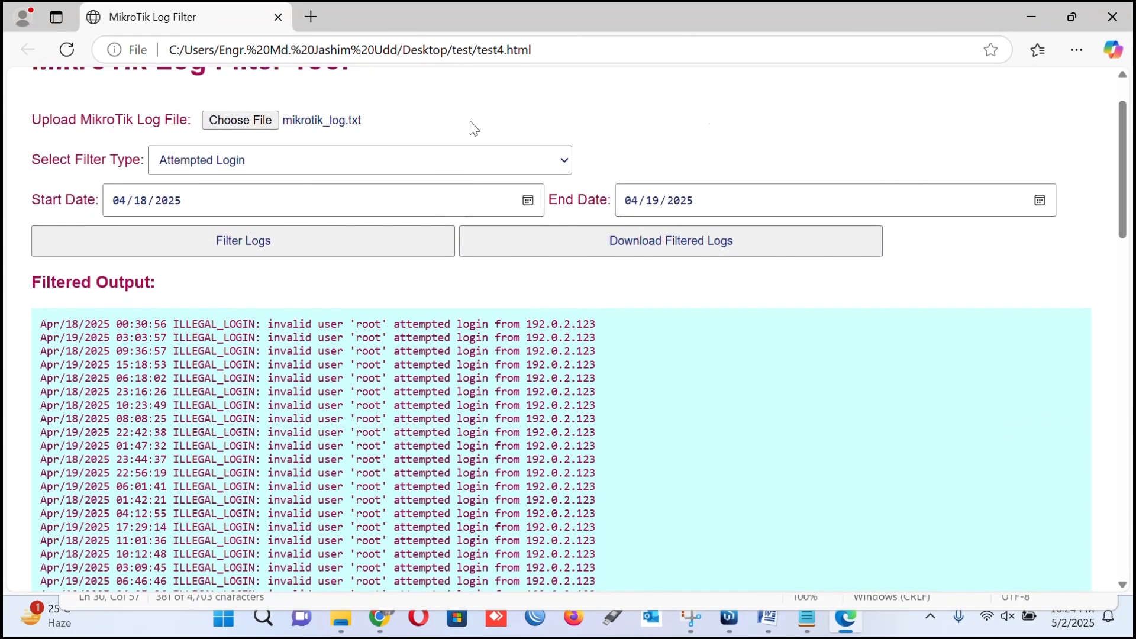
- Filter the logs by Login Failure for the same date range and check the daily counts
click(195, 167)
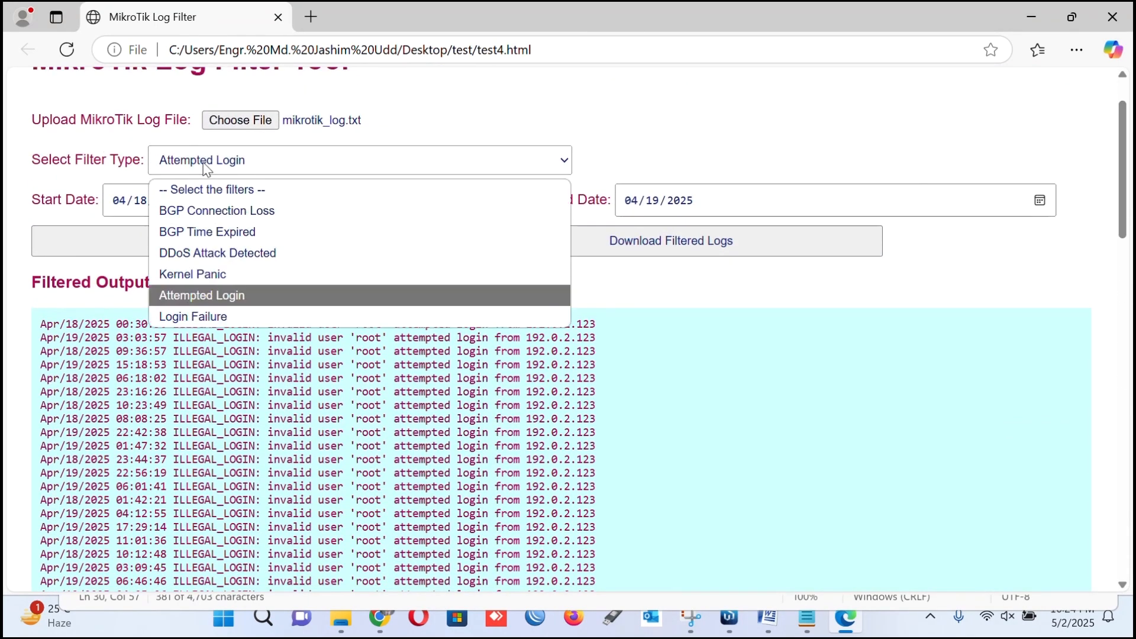
click(178, 315)
click(285, 243)
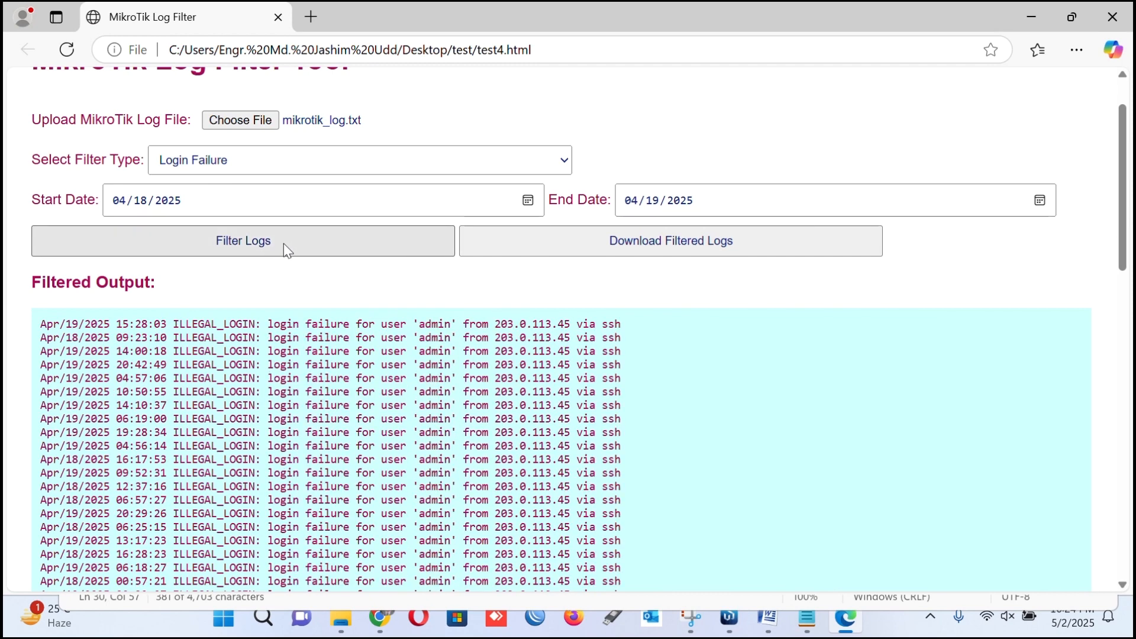
scroll(374, 450, down, 15)
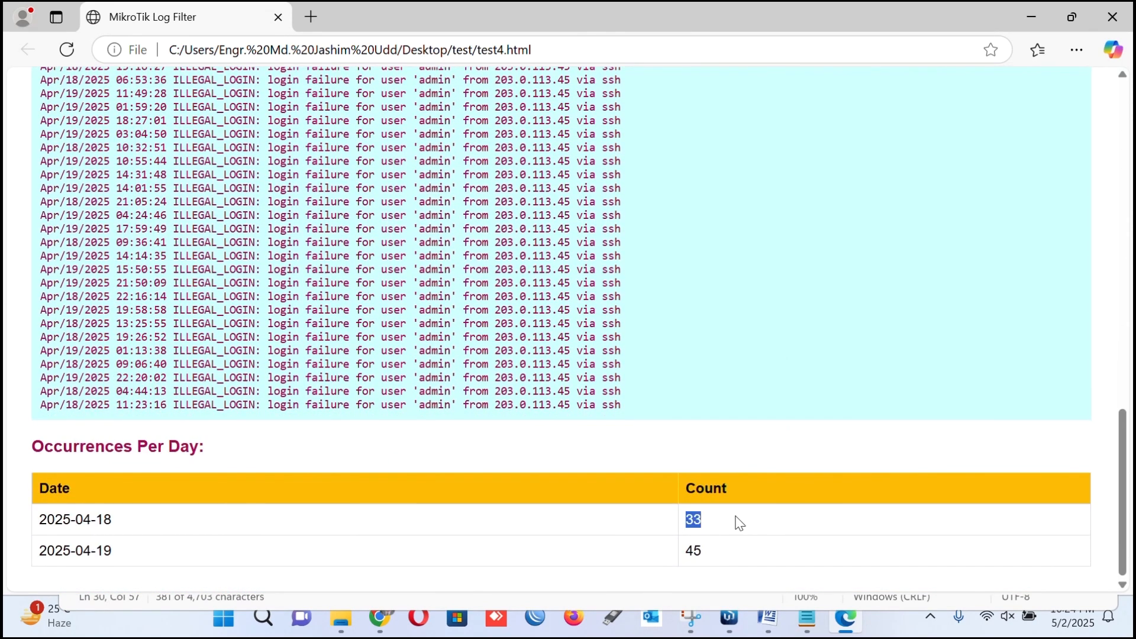
drag(43, 555, 462, 559)
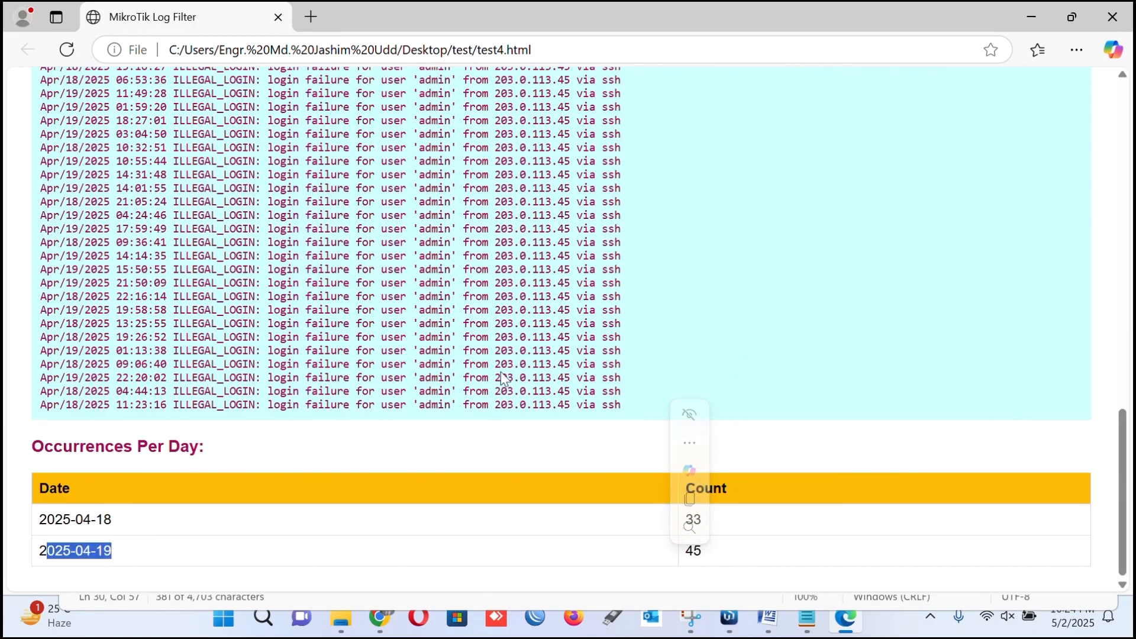
scroll(685, 431, up, 15)
scroll(521, 361, up, 3)
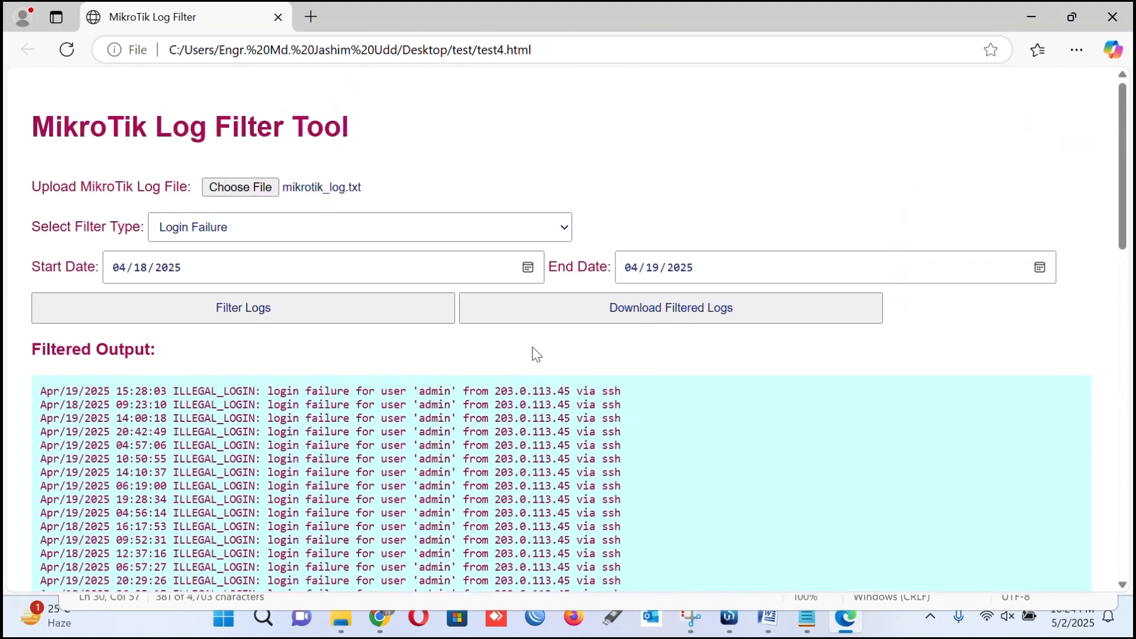
- Download the filtered login-failure logs and review the downloaded filtered_logs (2).txt file in Notepad, then return to the log filter page
click(671, 311)
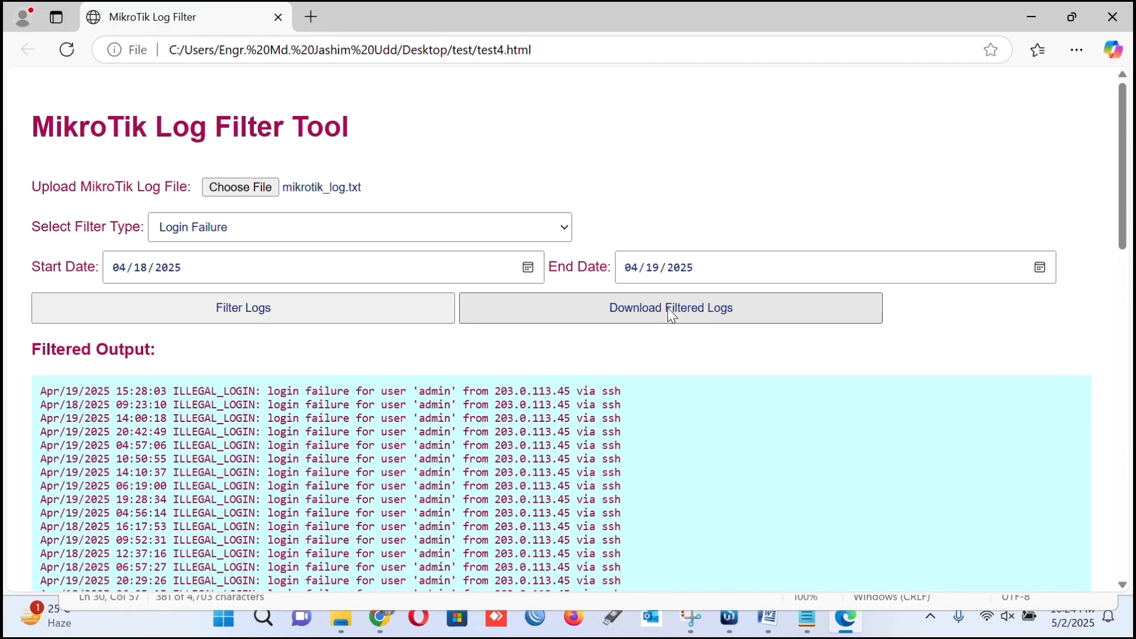
click(804, 123)
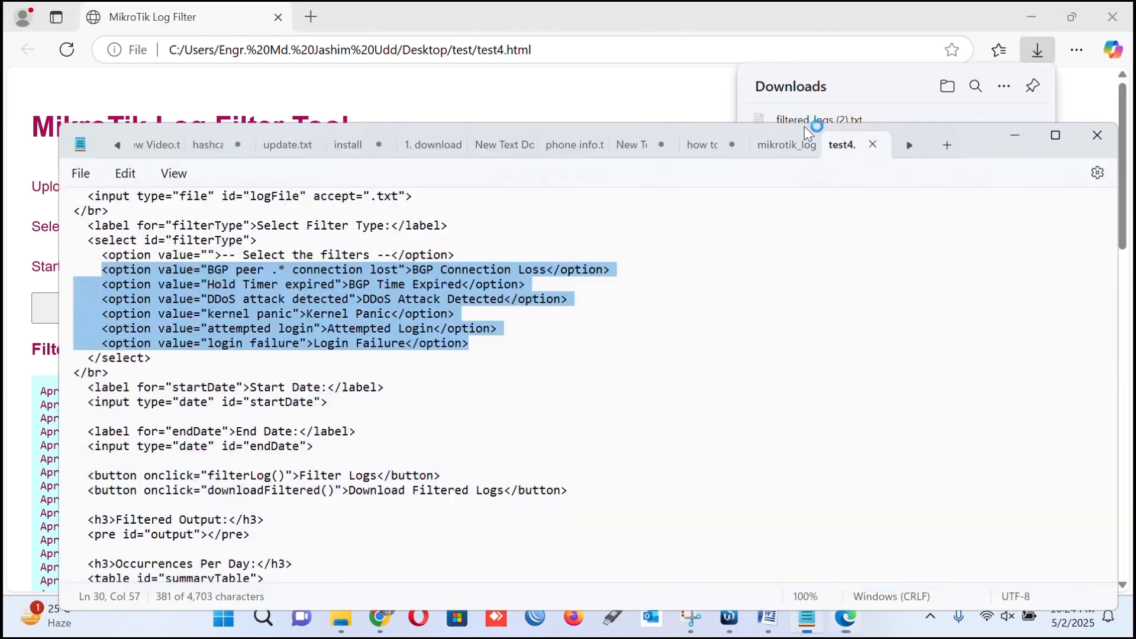
scroll(348, 270, down, 20)
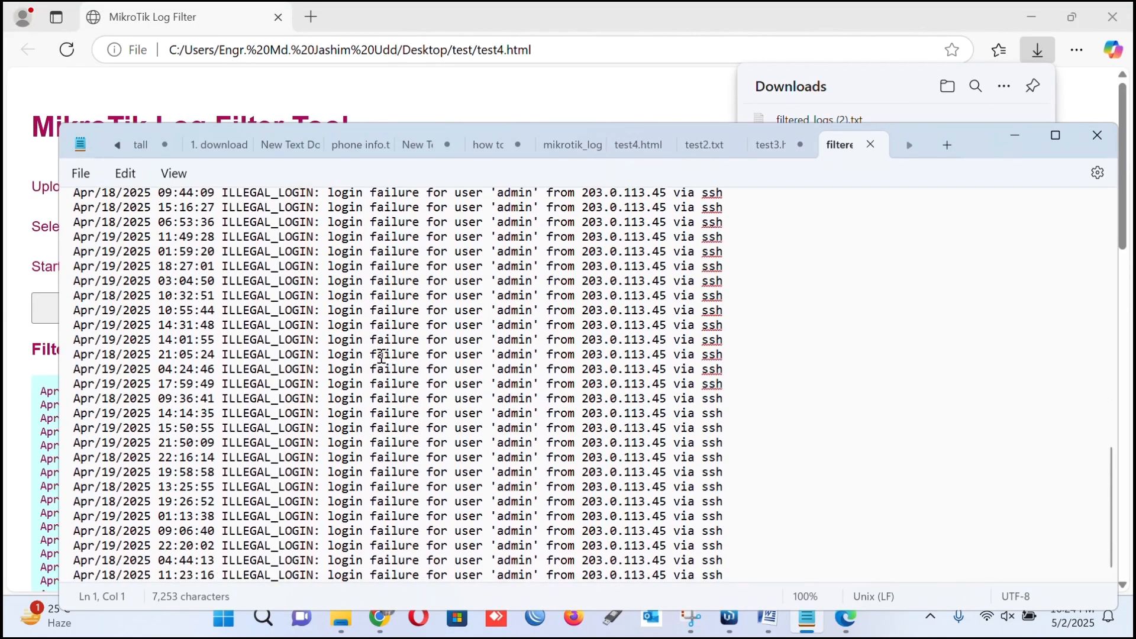
click(1021, 133)
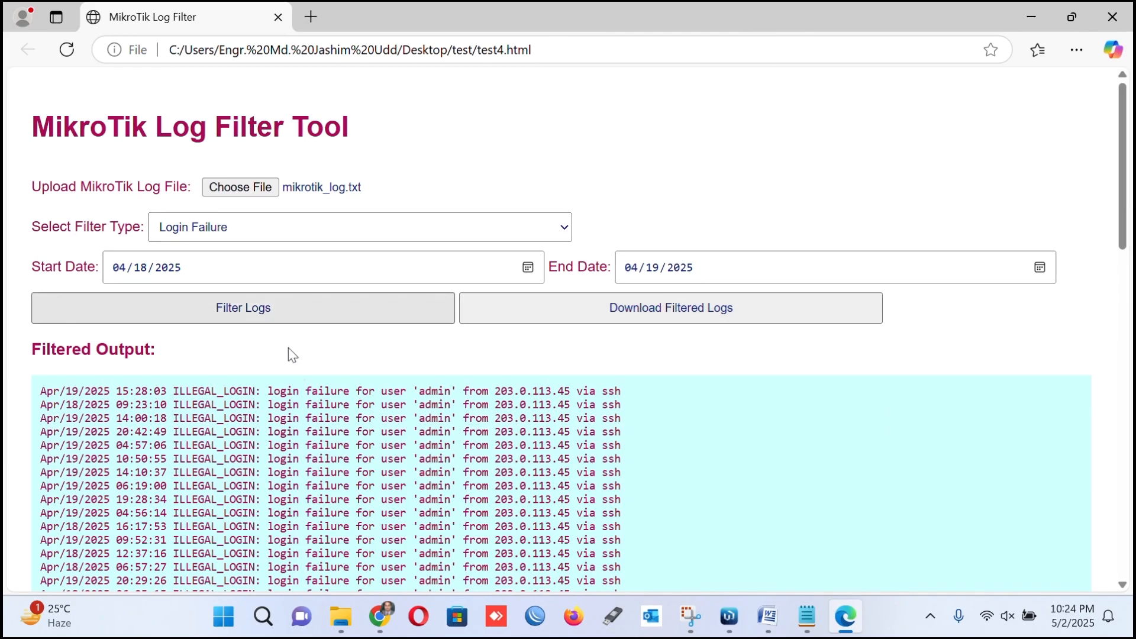
- Clear both the start date and the end date, and open the filter type choices
scroll(292, 355, down, 3)
scroll(294, 372, up, 3)
click(188, 279)
click(289, 307)
click(528, 267)
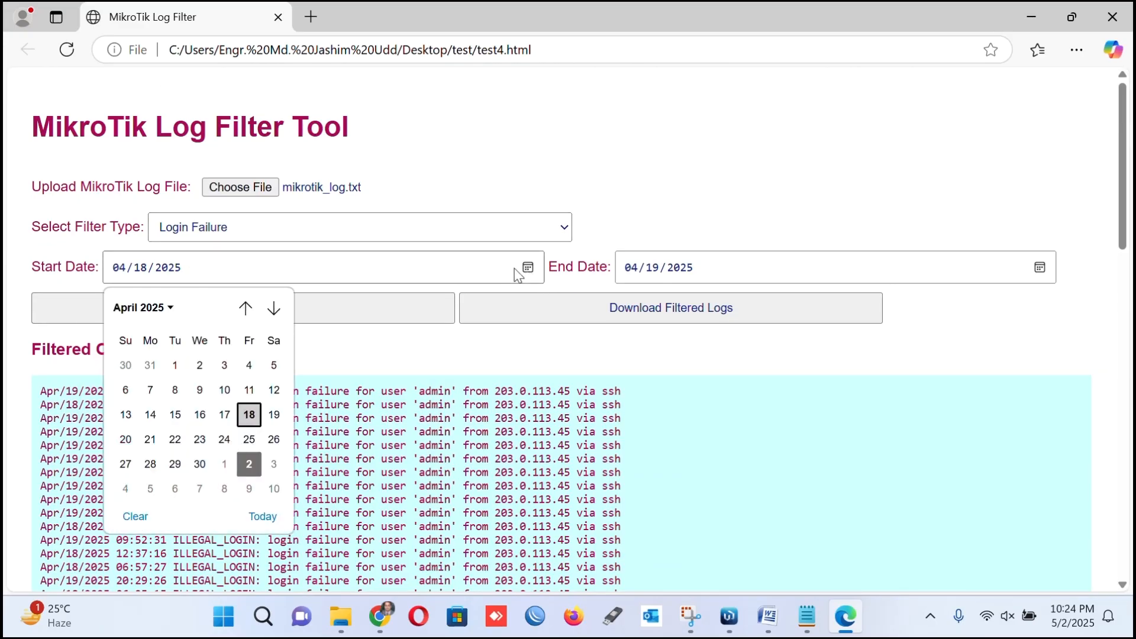
click(135, 516)
click(1040, 268)
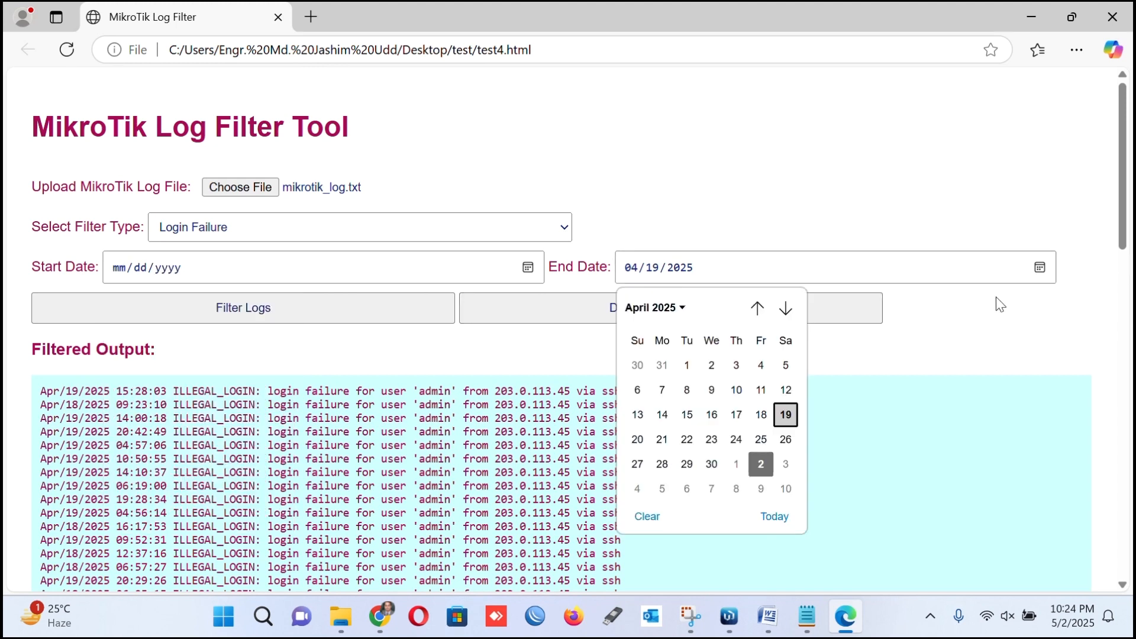
click(645, 517)
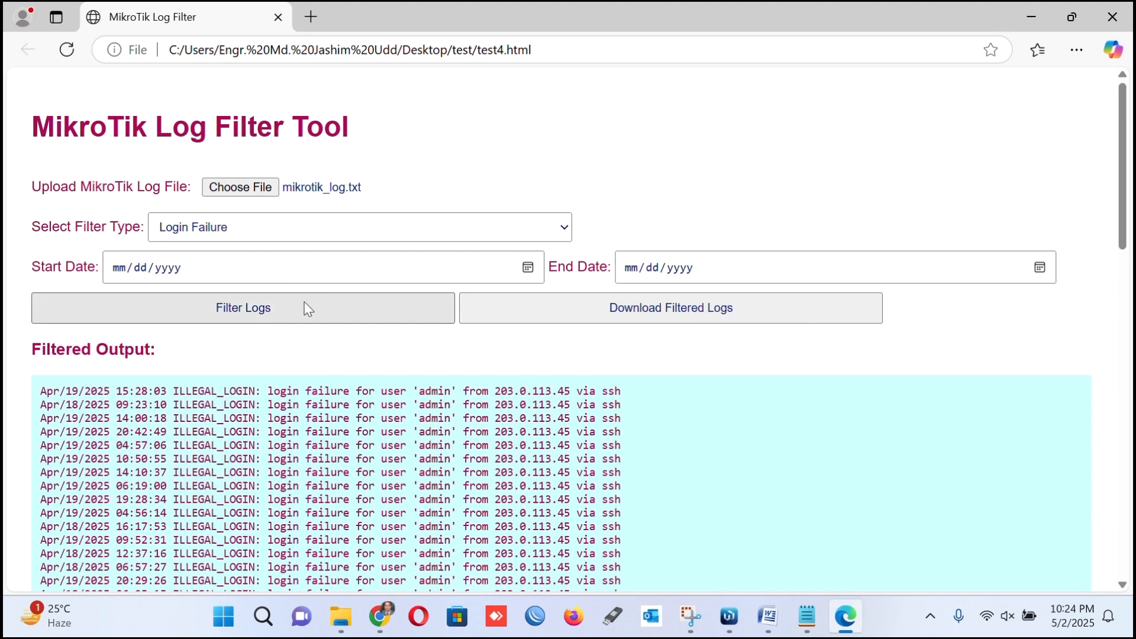
click(269, 229)
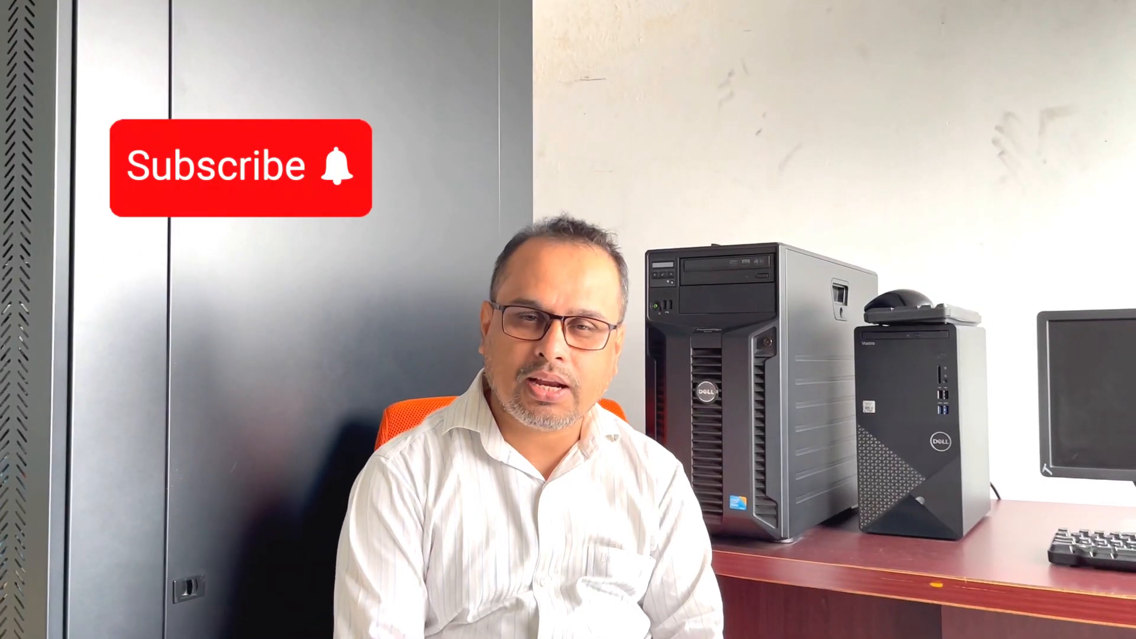